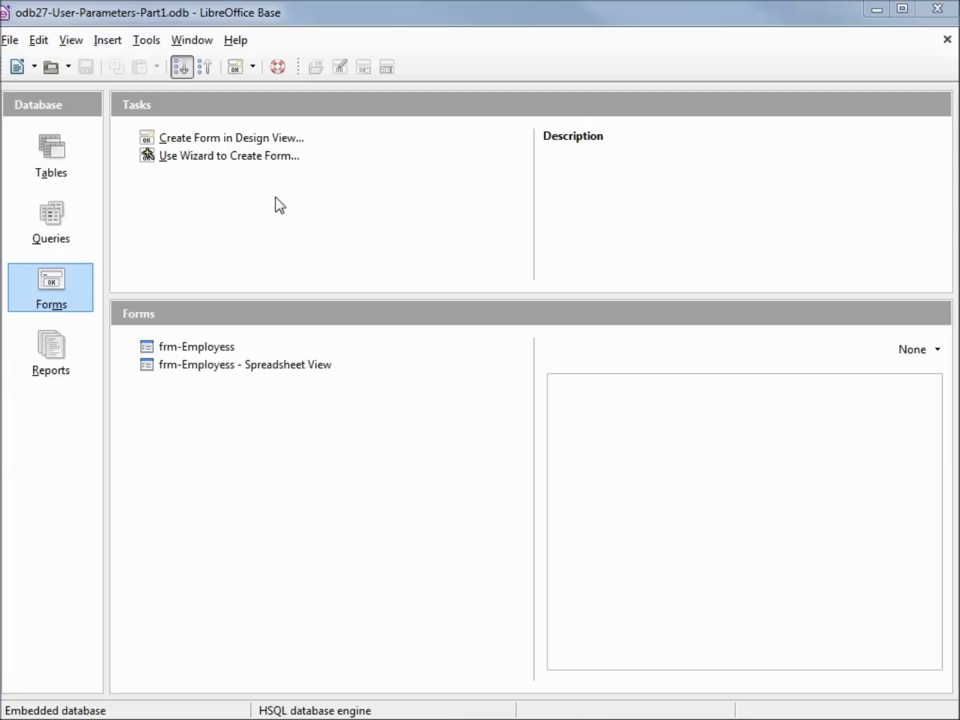
Show the database's Queries list.
left_click(61, 216)
In a new design-view query, add a hidden employee-ID column with criterion :Please_Enter_an_EmployeeID.
left_click(200, 137)
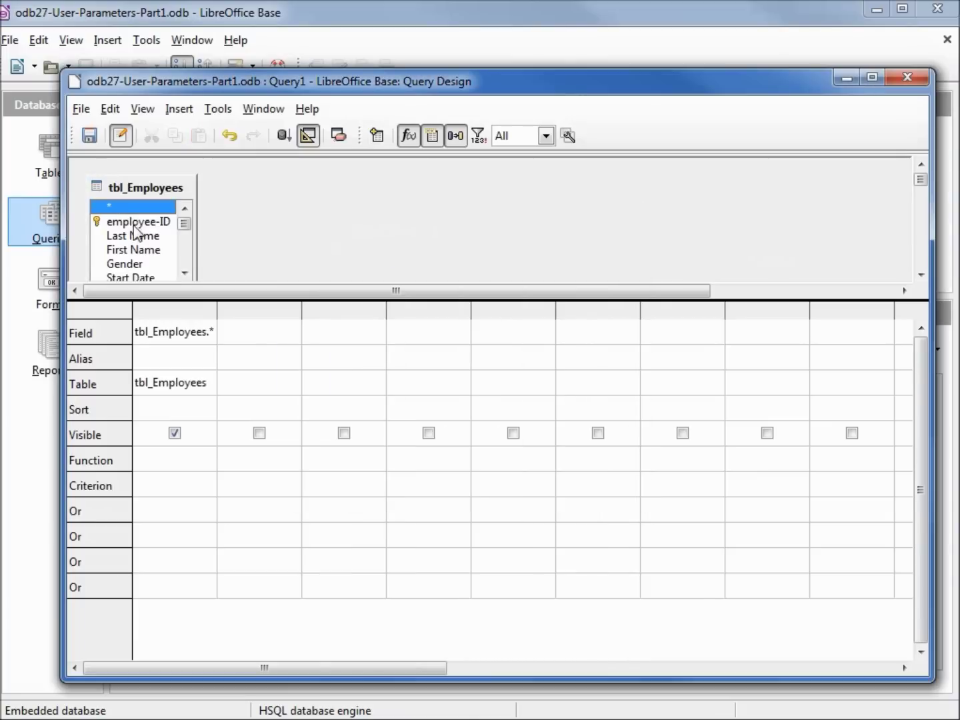
double_click(135, 225)
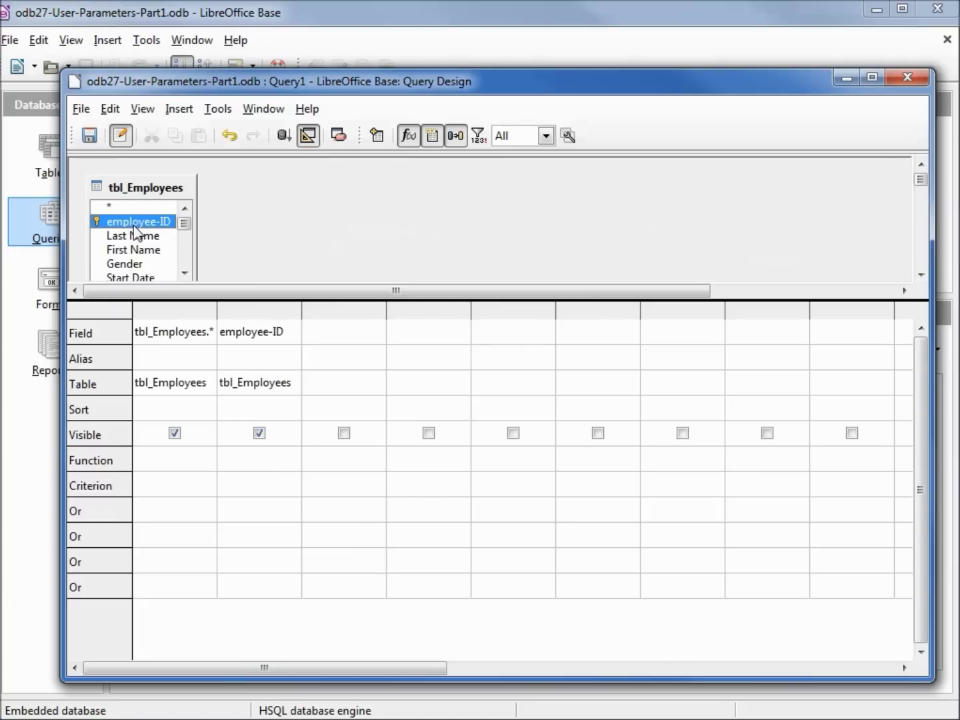
left_click(261, 433)
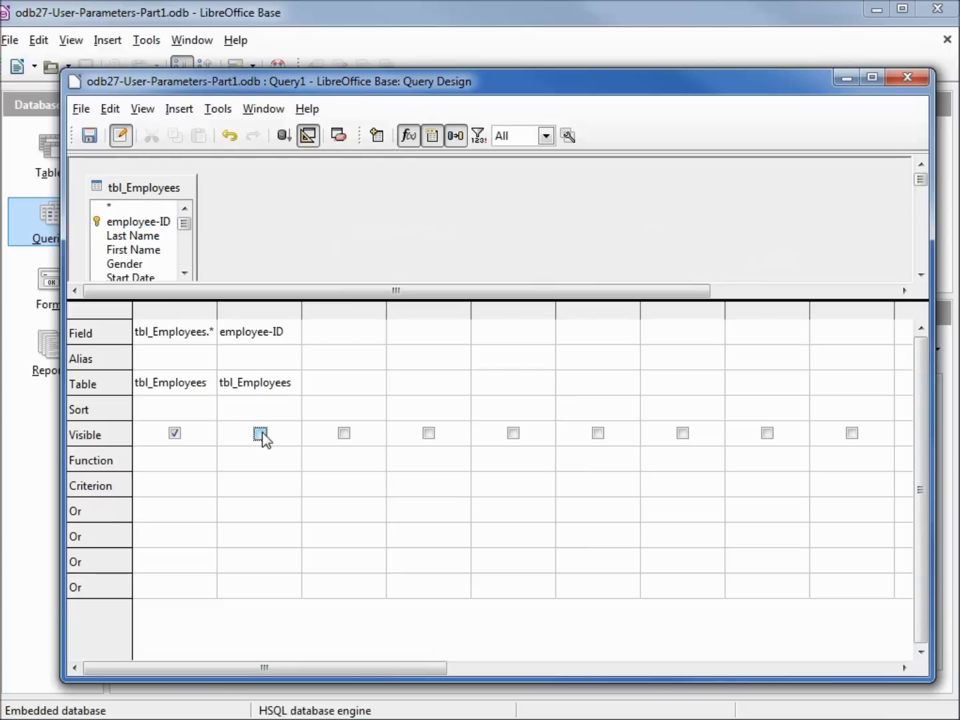
left_click(233, 483)
type(":an_EmployeeID")
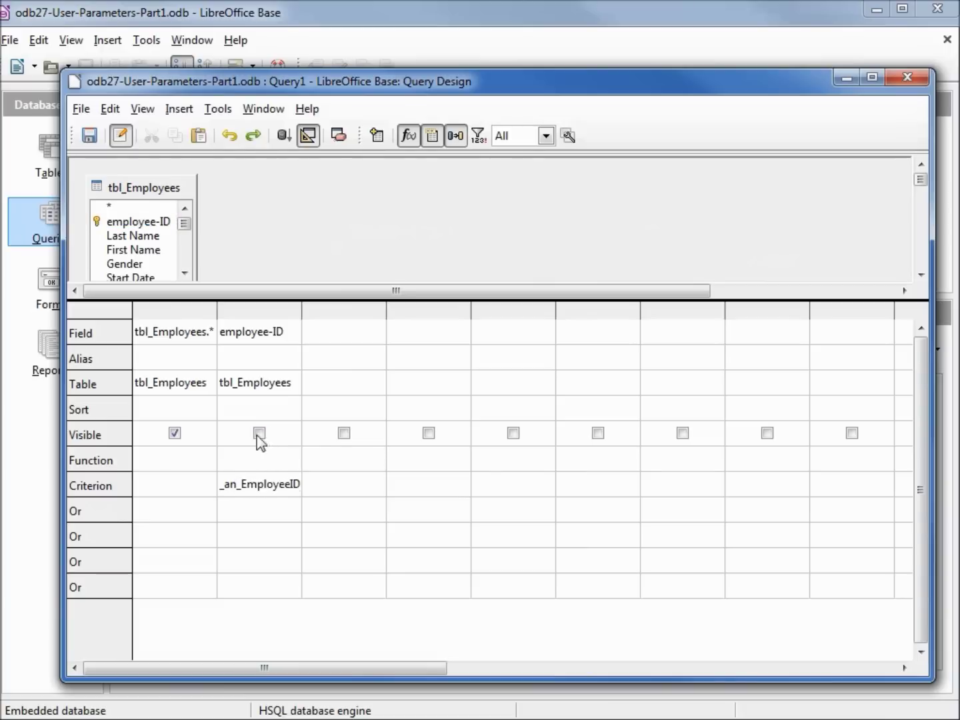
left_click_drag(303, 311, 367, 318)
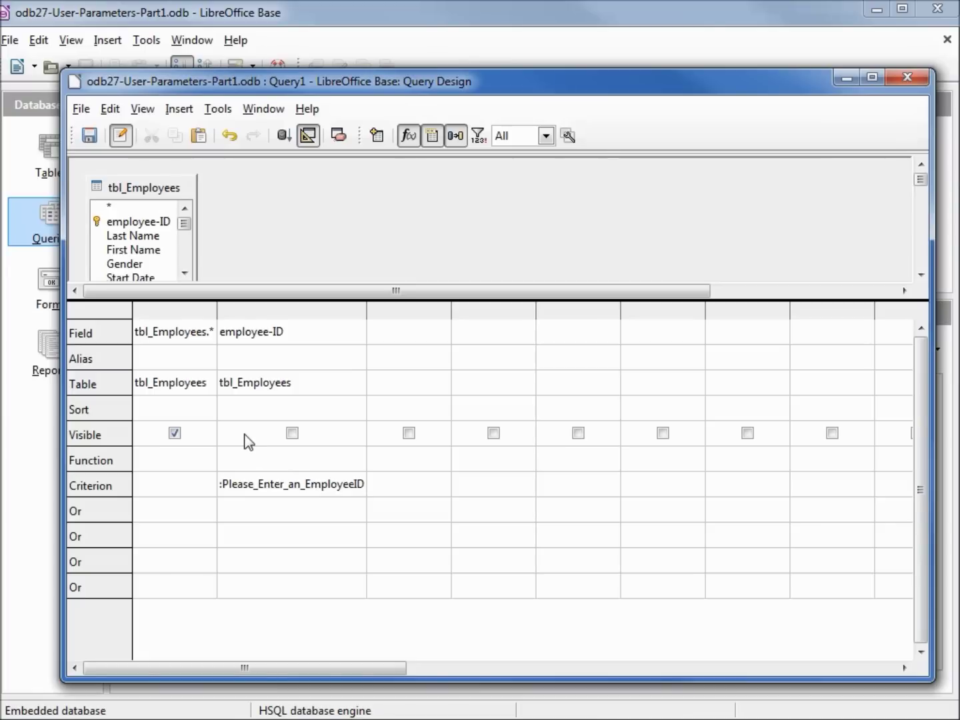
left_click(42, 154)
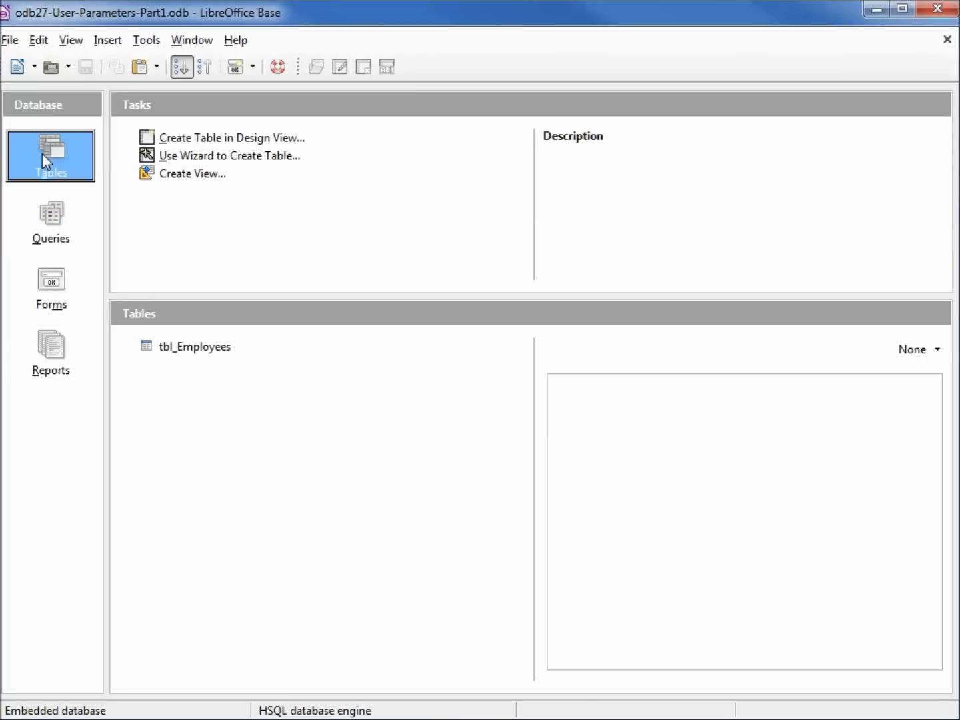
left_click(160, 349)
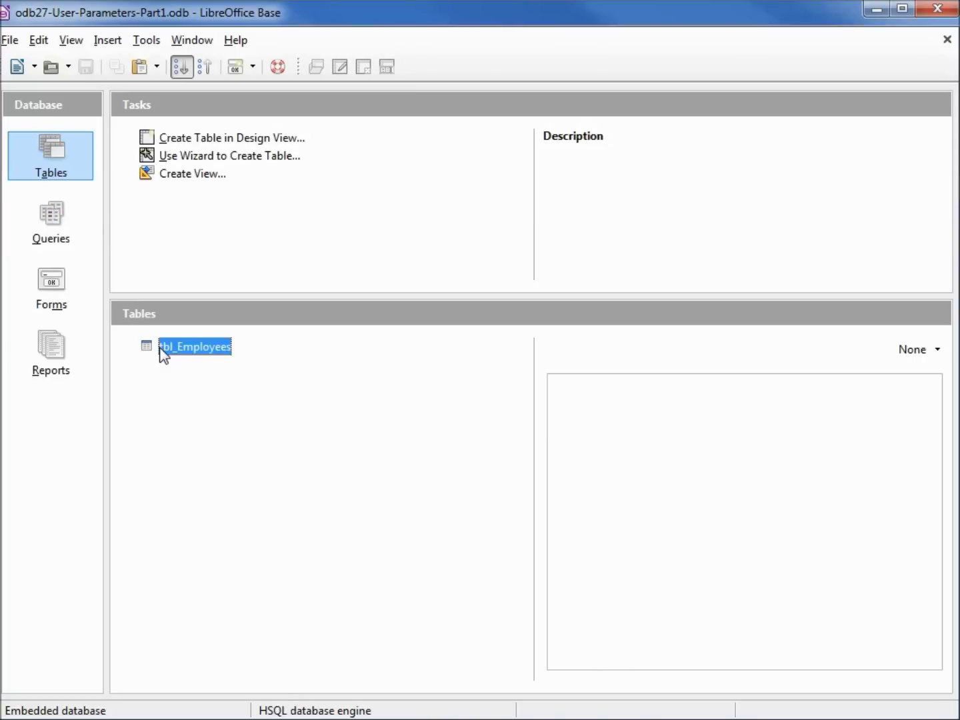
double_click(162, 352)
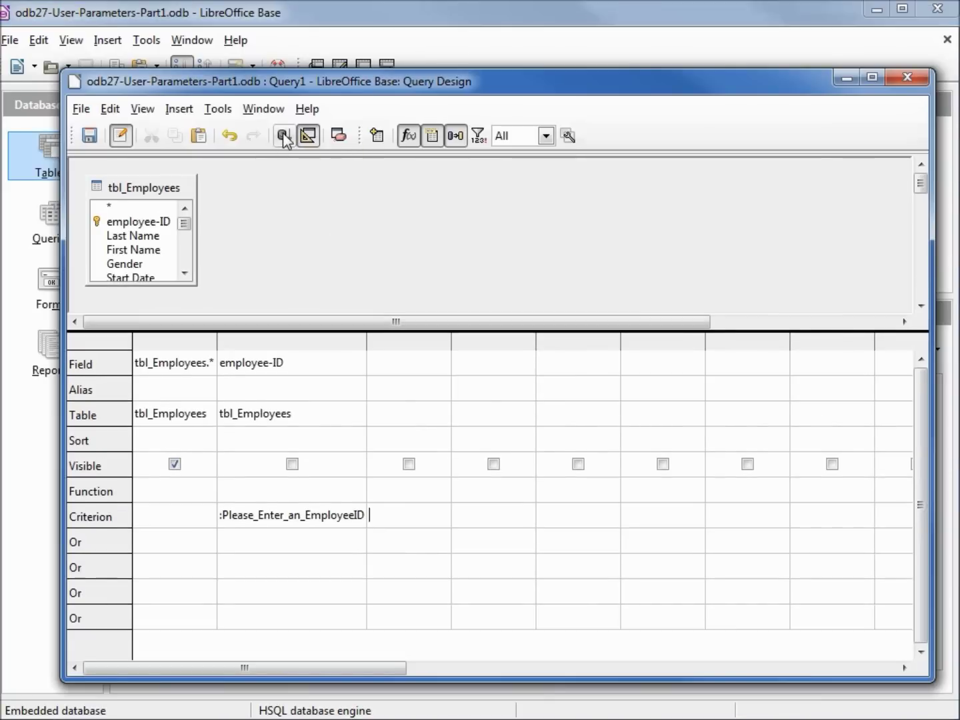
left_click(283, 137)
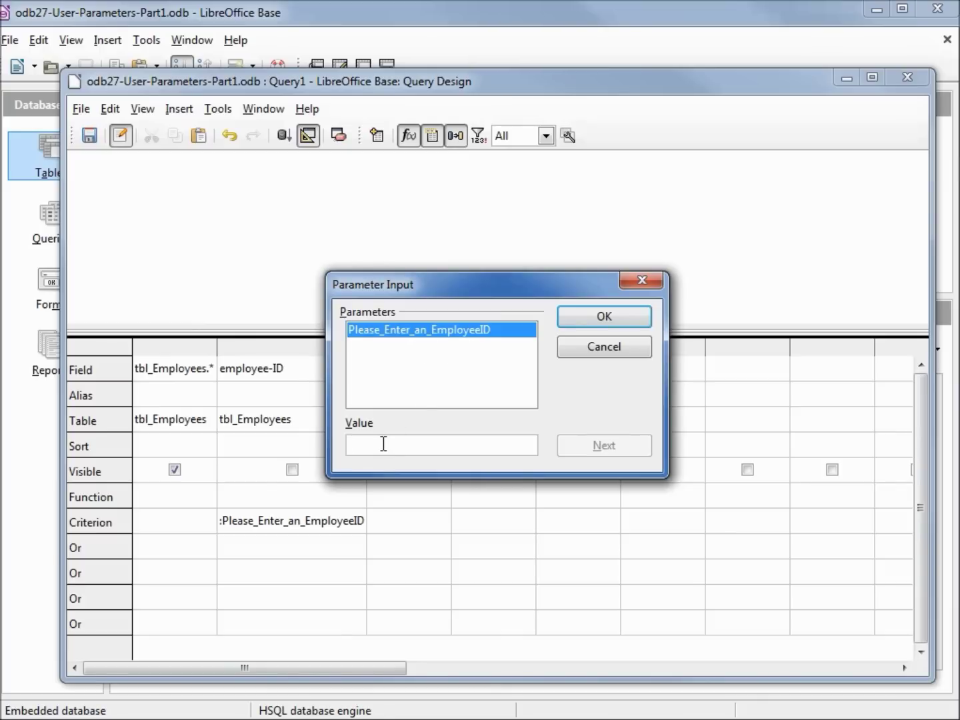
Run the parameter query with employee ID 5, then again with employee ID 13.
type("5")
left_click(582, 319)
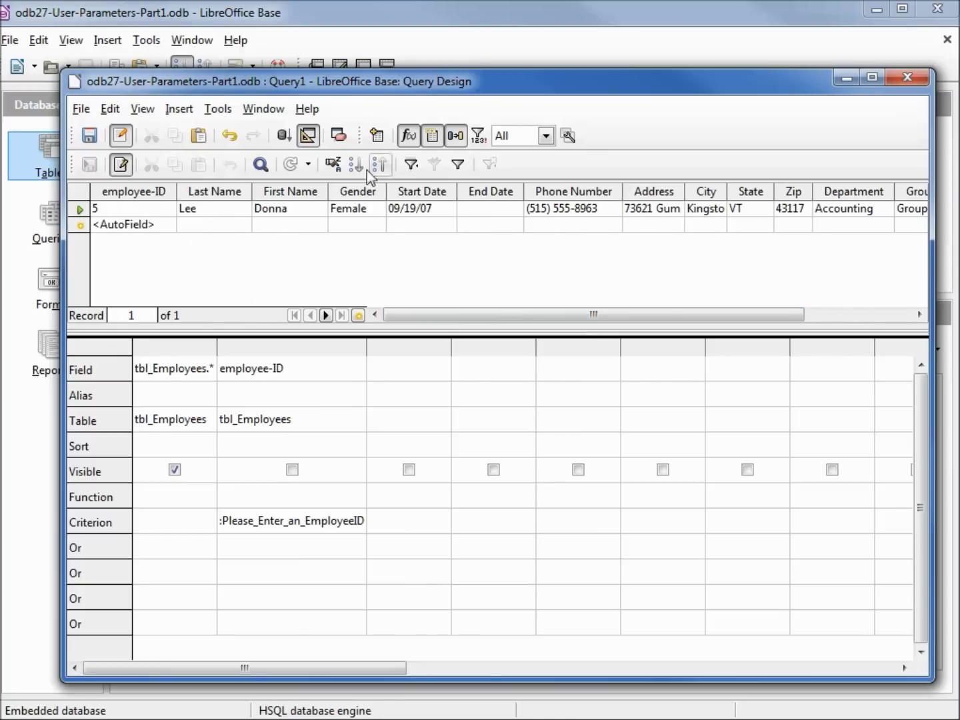
left_click(283, 135)
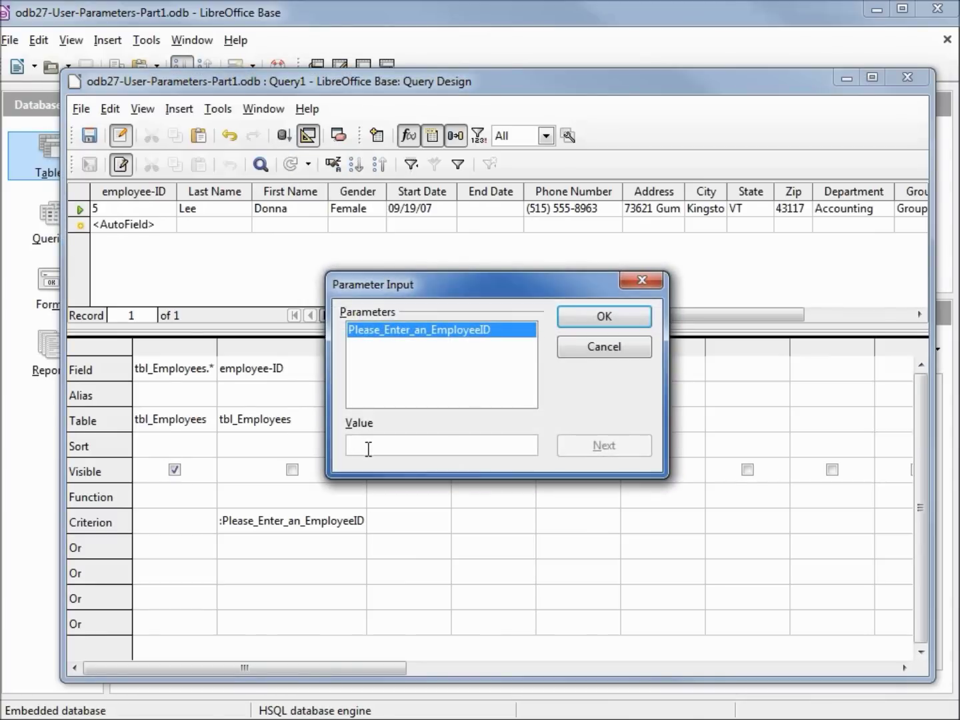
type("13")
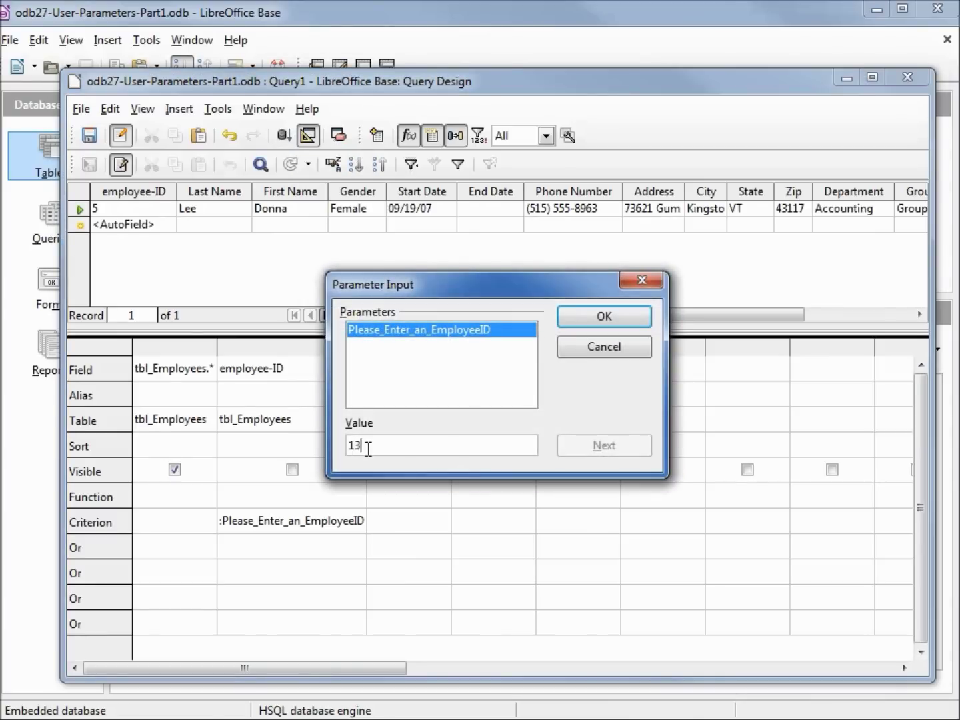
left_click(597, 327)
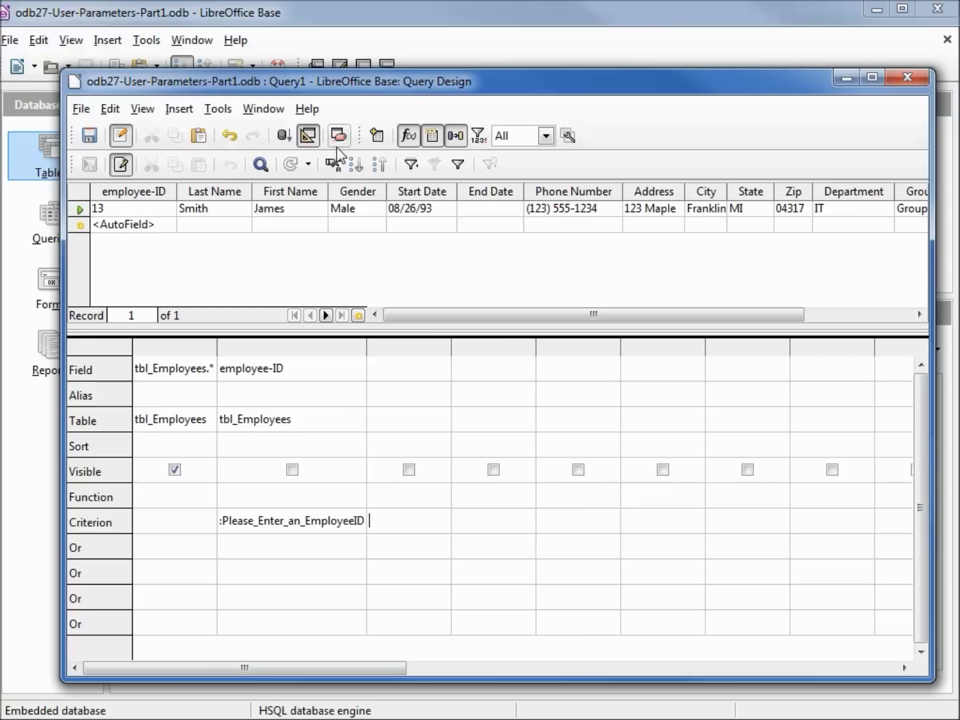
View the SQL, save the query as 'odb27-Qry-Please Enter an EmployeeID', and close the design window.
left_click(308, 136)
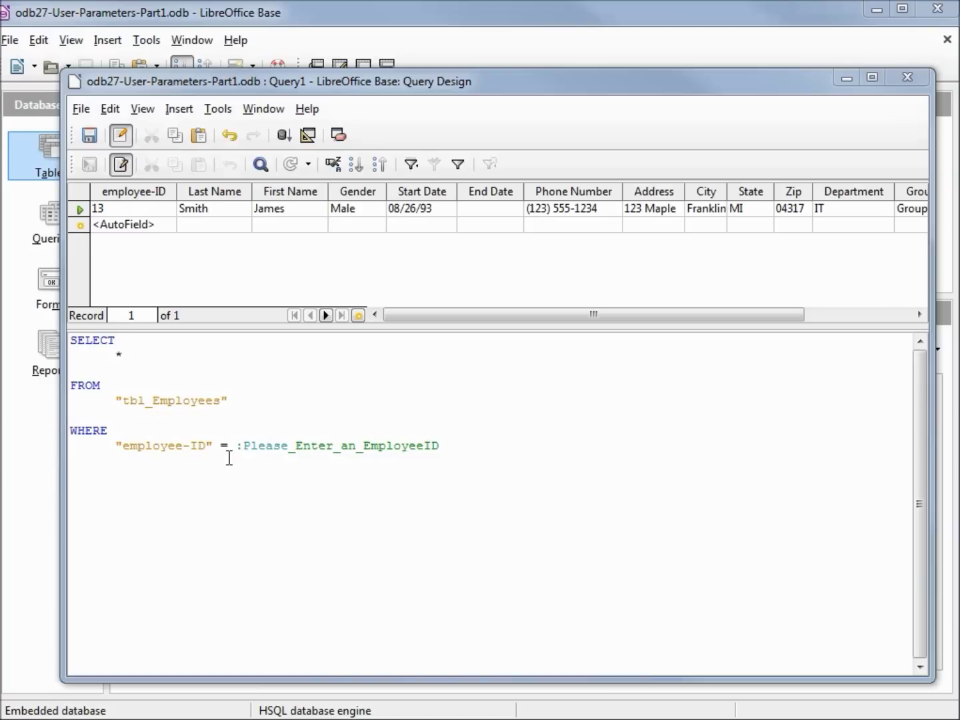
left_click(81, 111)
left_click(132, 272)
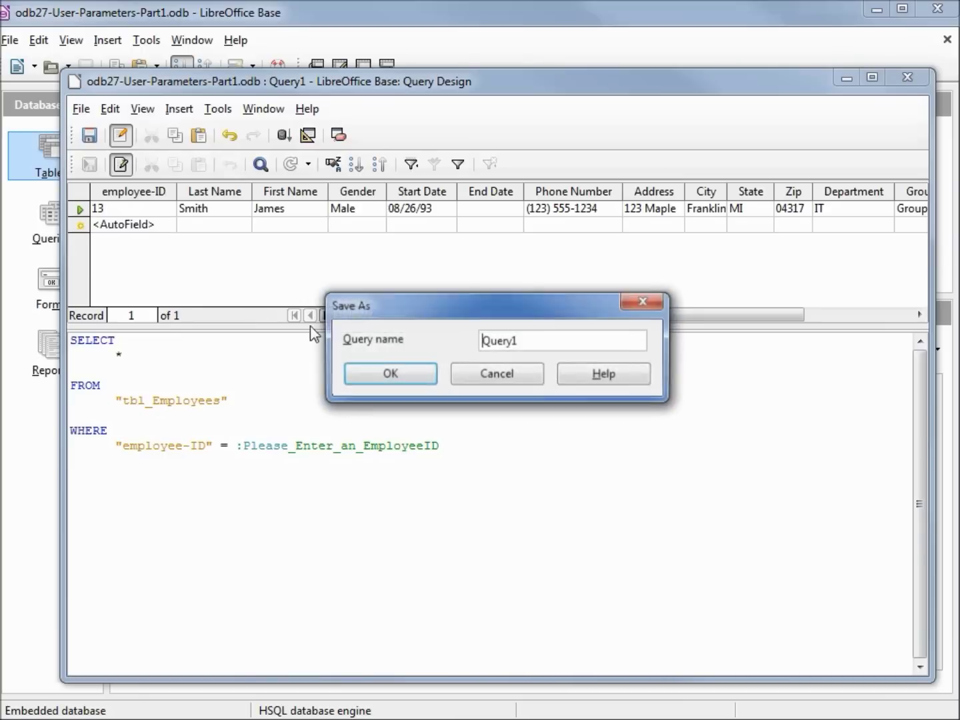
double_click(483, 333)
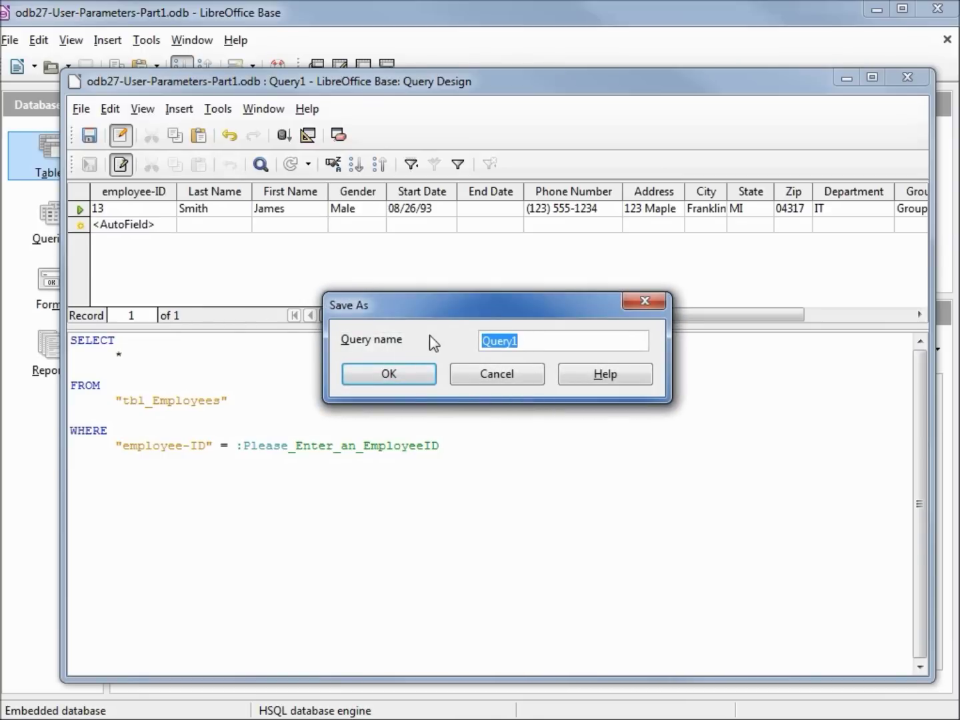
key("ctrl+v")
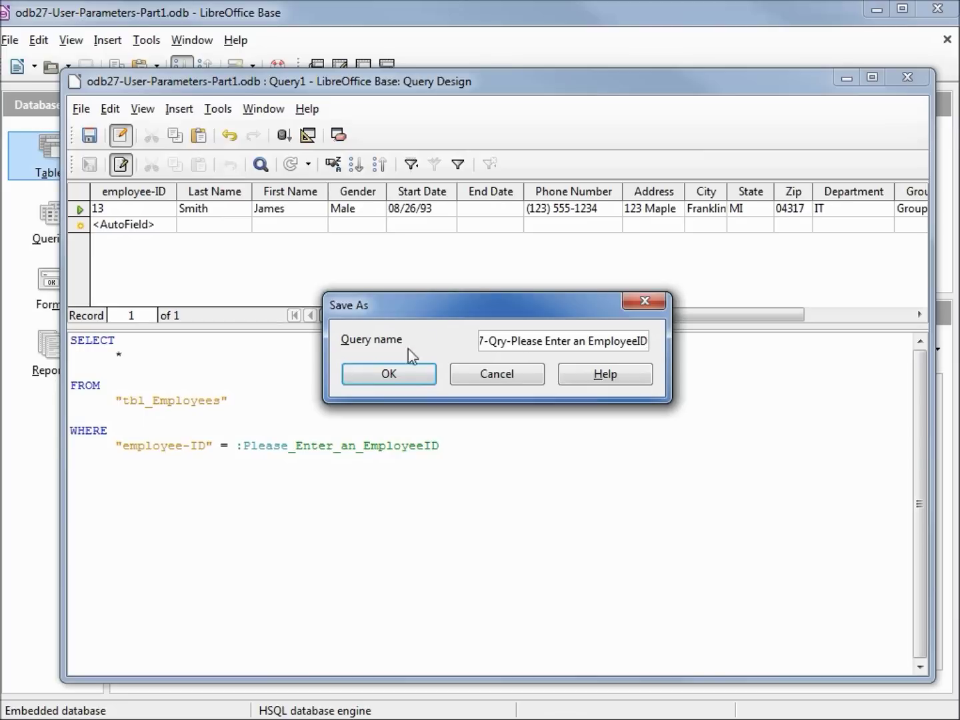
left_click(397, 373)
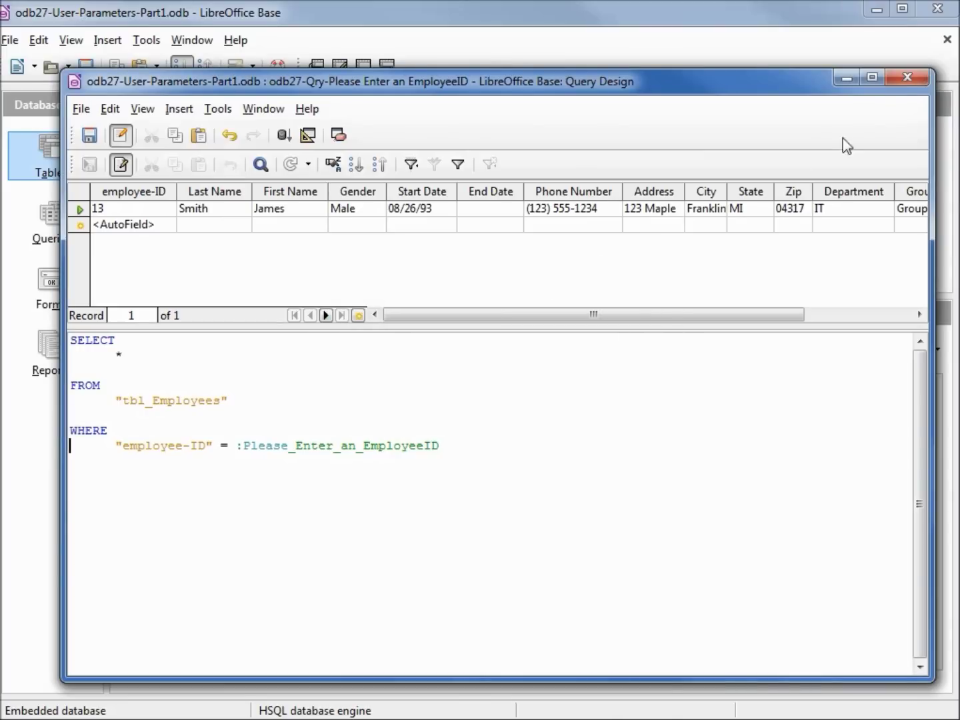
left_click(911, 78)
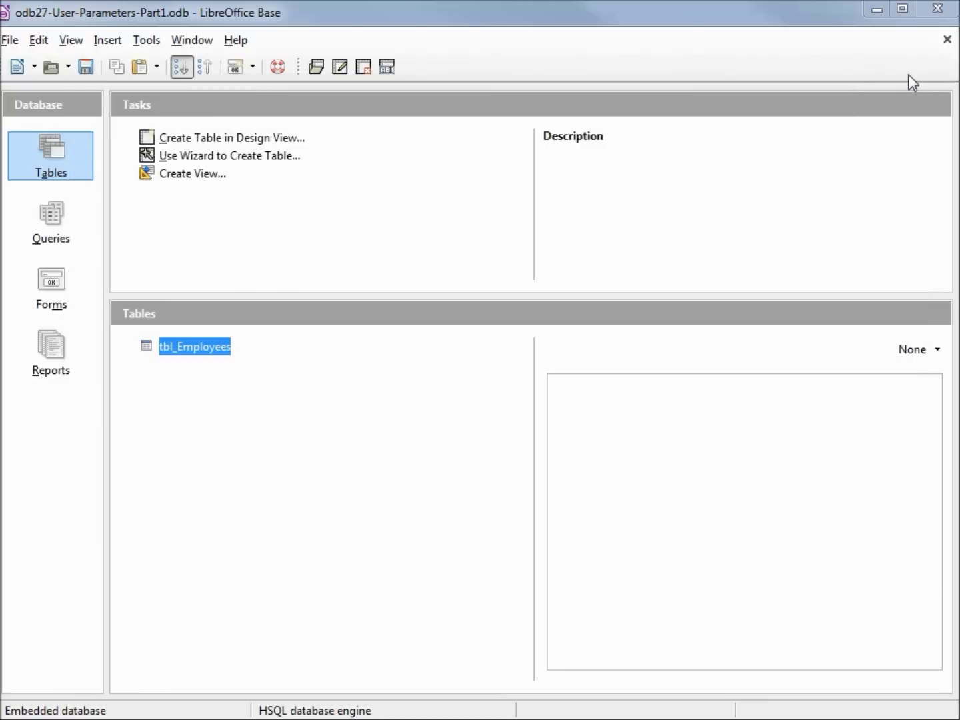
left_click(51, 224)
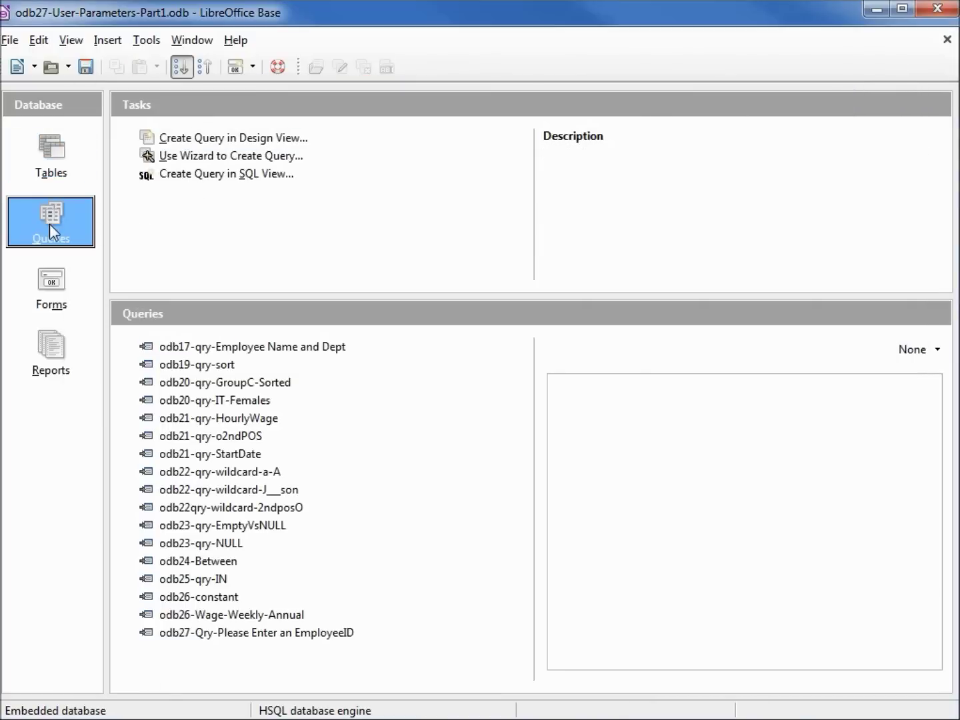
Start a new tbl_Employees query with Last Name, First Name and two Start Date fields.
left_click(237, 140)
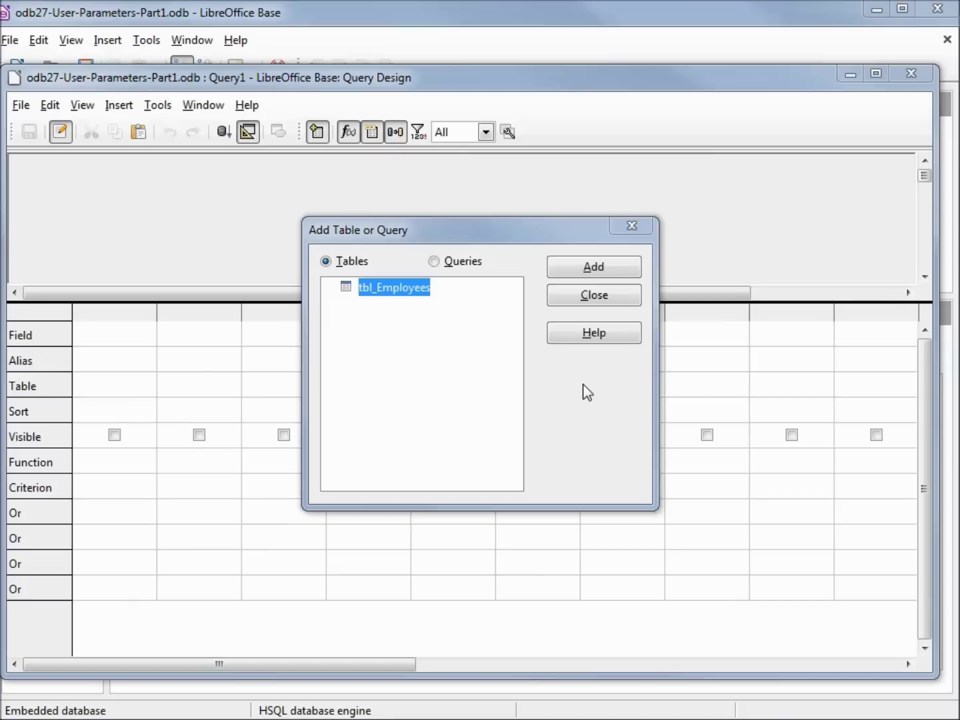
left_click(592, 268)
left_click(593, 295)
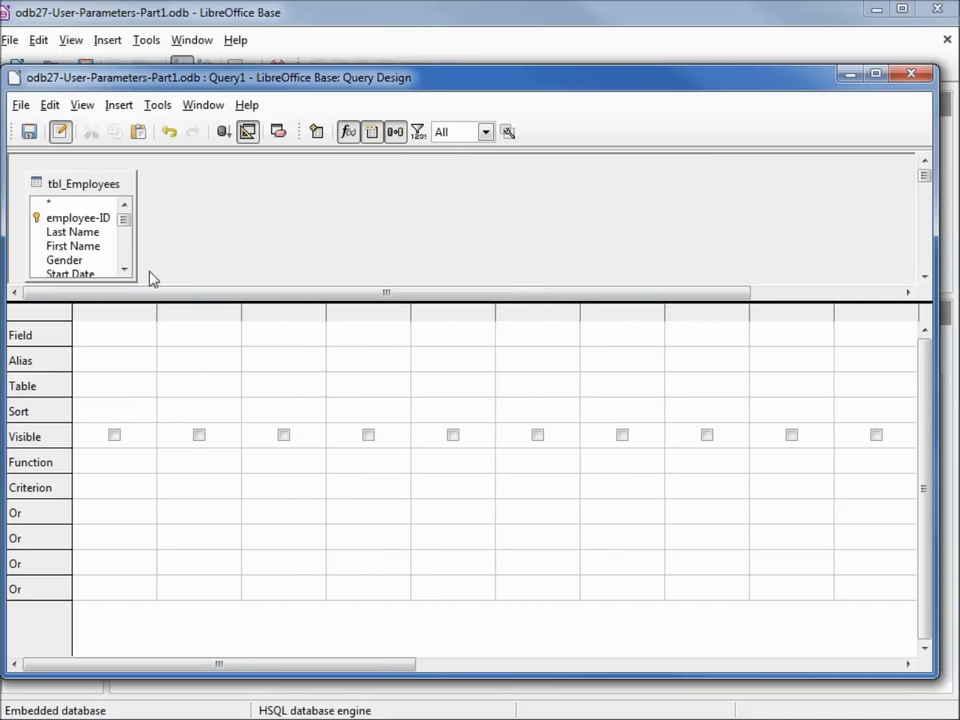
double_click(73, 233)
double_click(76, 247)
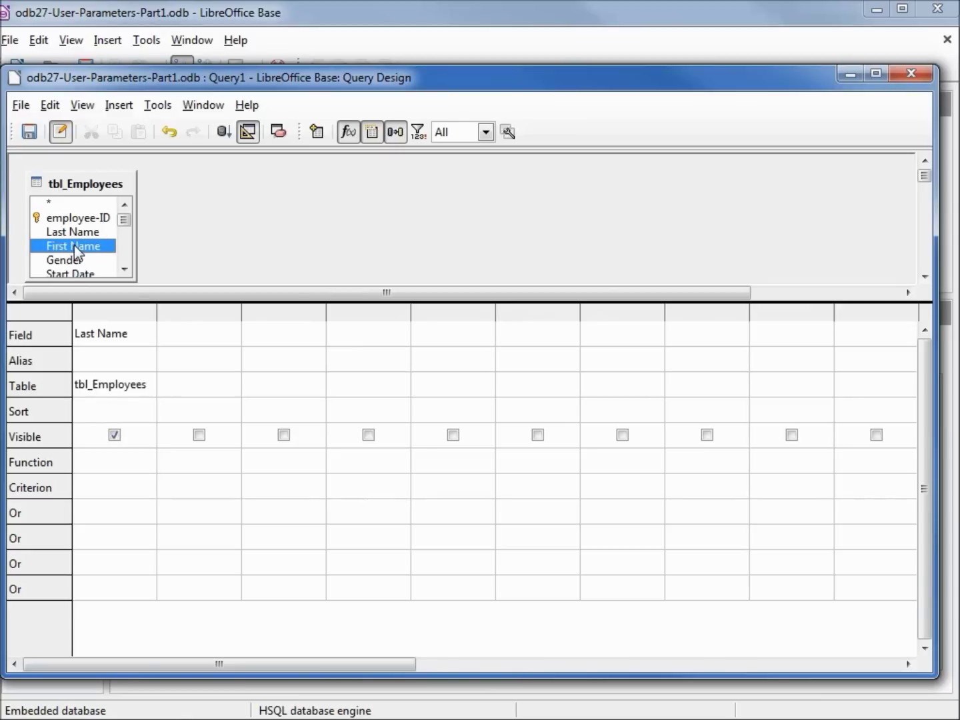
double_click(82, 274)
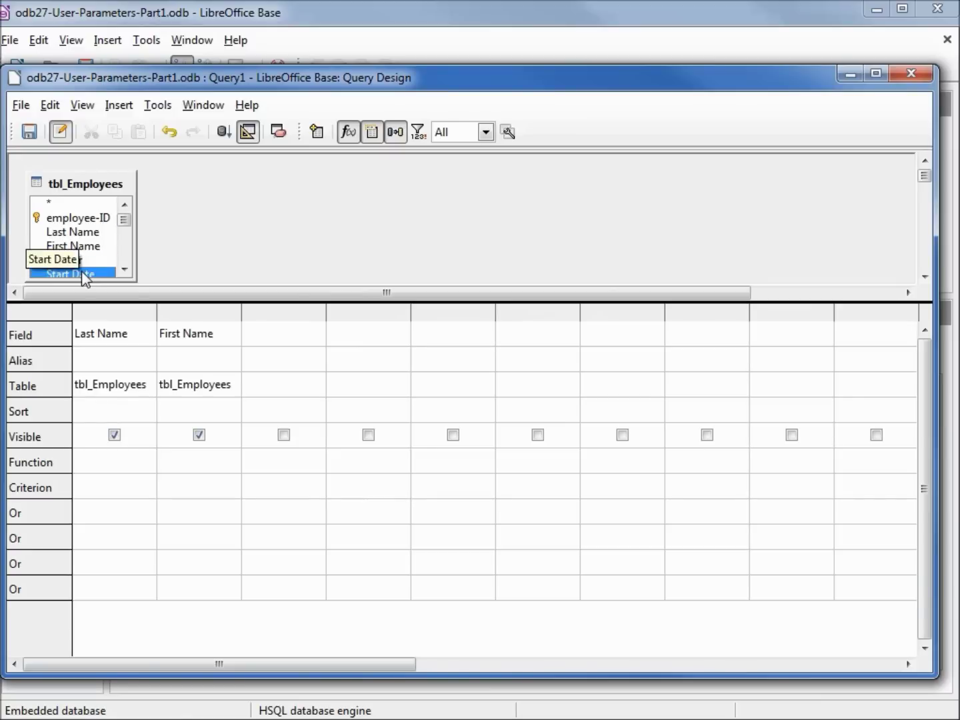
double_click(83, 273)
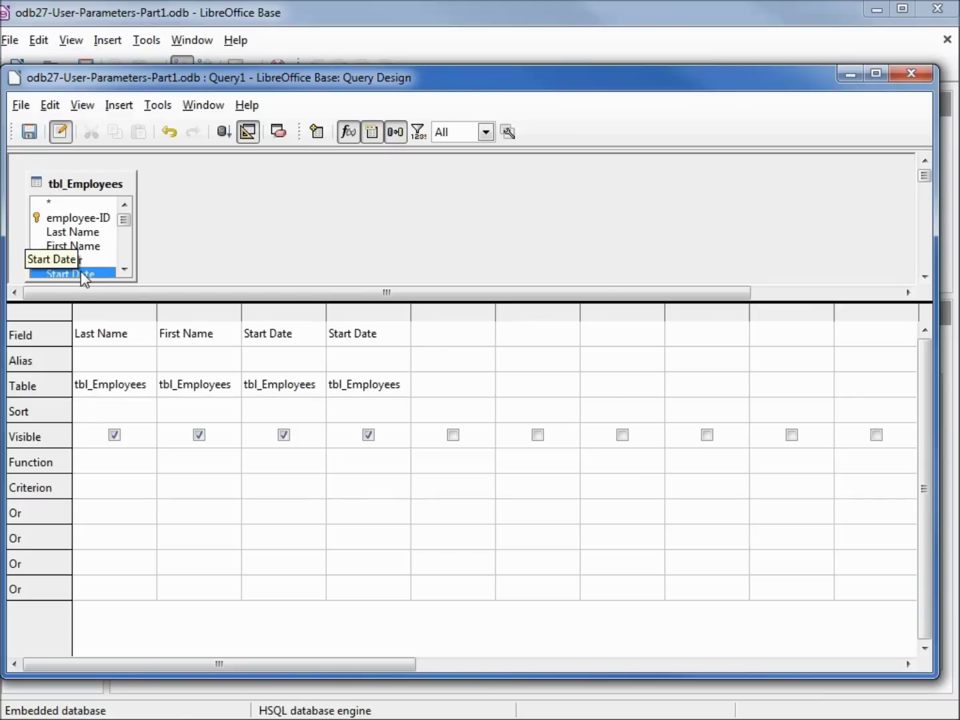
Hide the second Start Date column and sort by Start Date ascending.
left_click(369, 435)
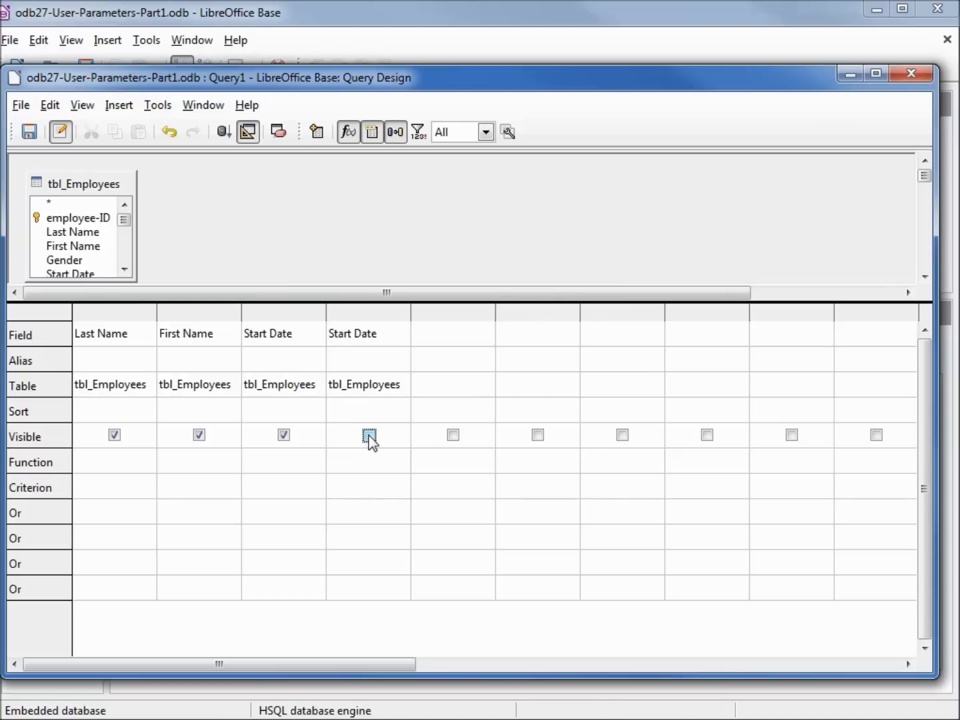
left_click(312, 410)
left_click(317, 411)
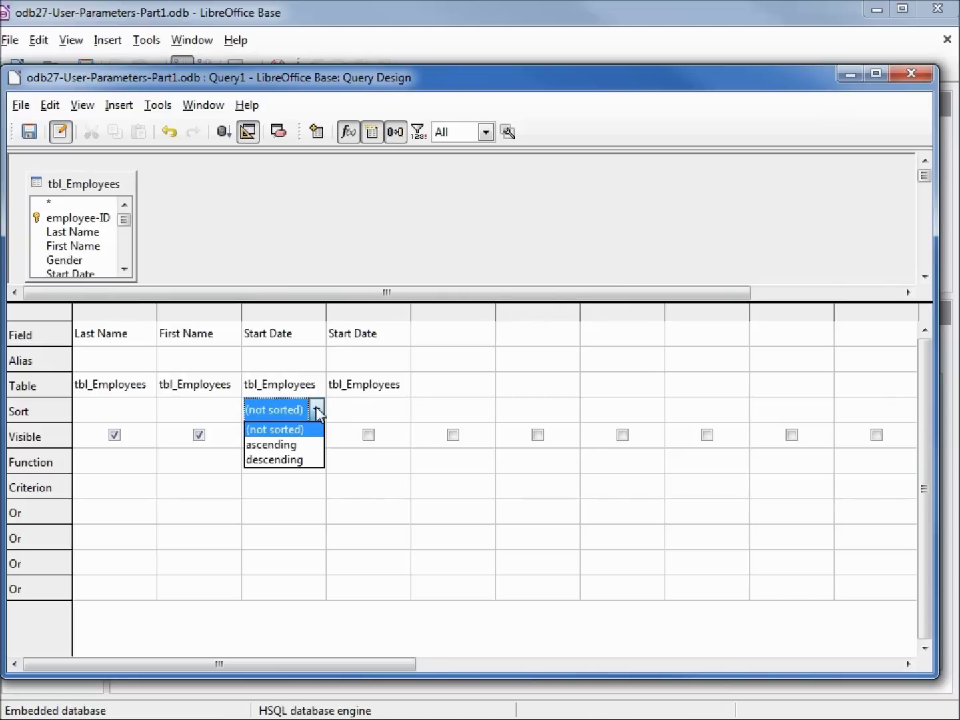
left_click(291, 444)
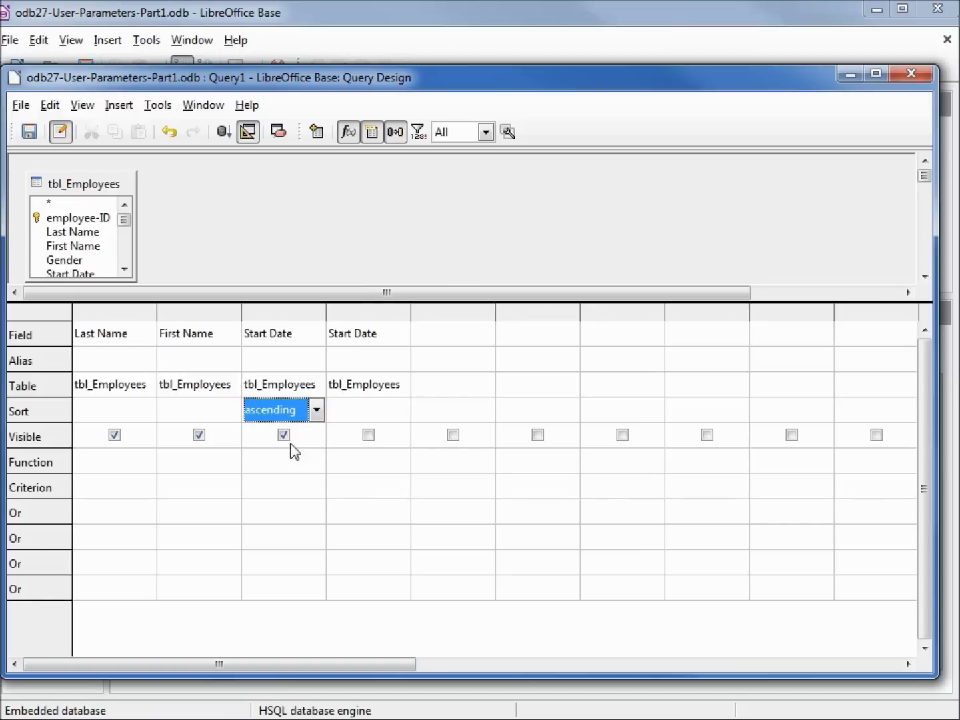
Set Start Date criteria > :GreaterThan_StartDate and < :LessThan_StartDate, then run the query.
left_click(254, 486)
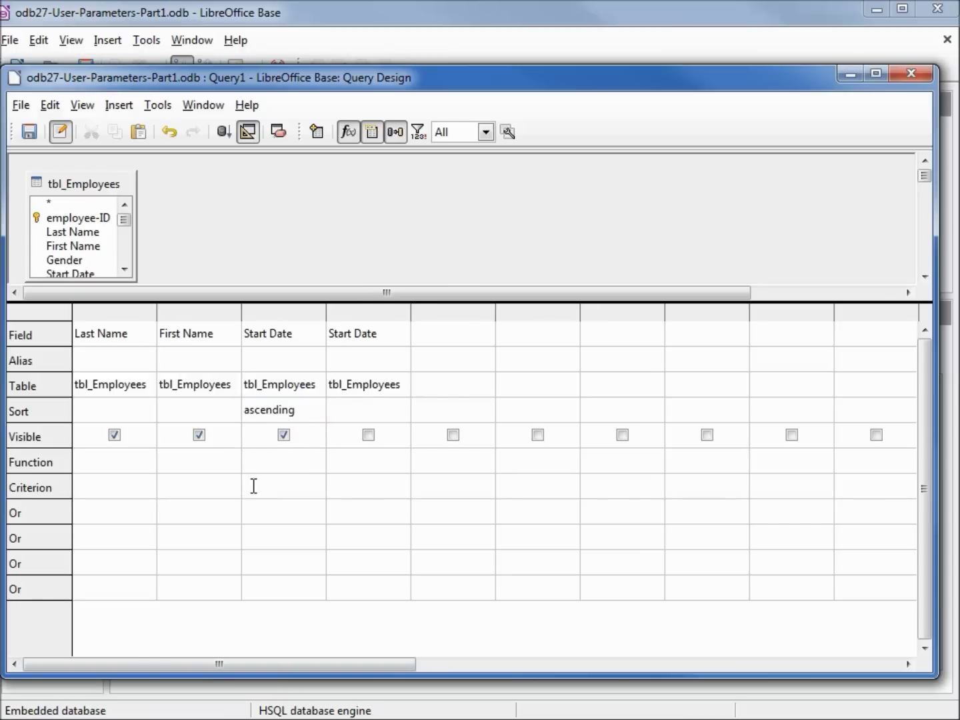
key("ctrl+v")
left_click_drag(328, 315, 407, 318)
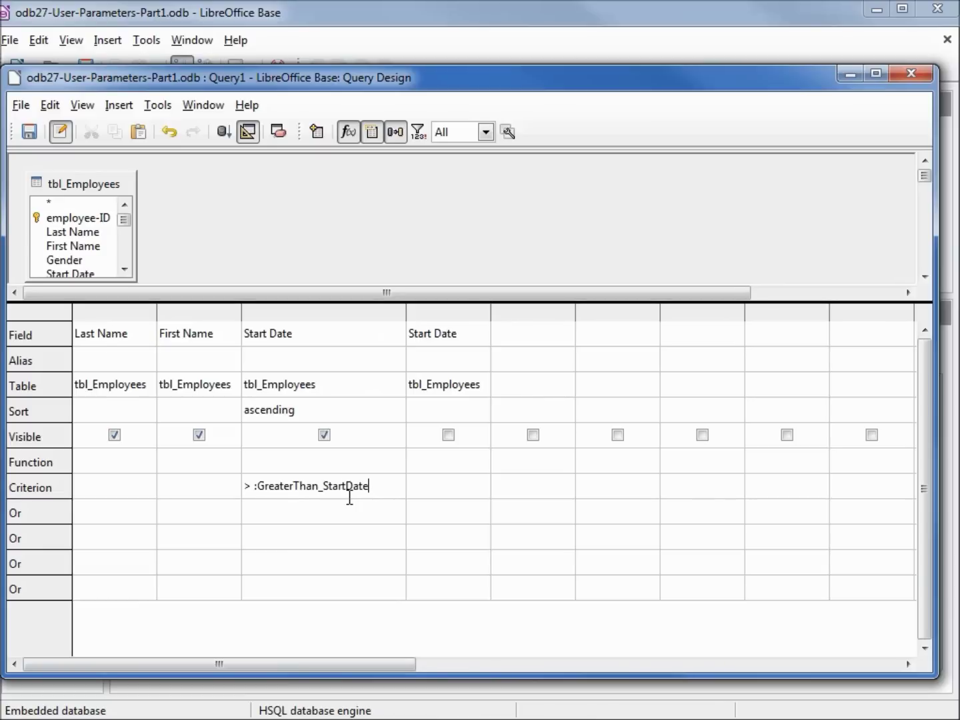
left_click(418, 484)
type("< :LessThan_StartDate")
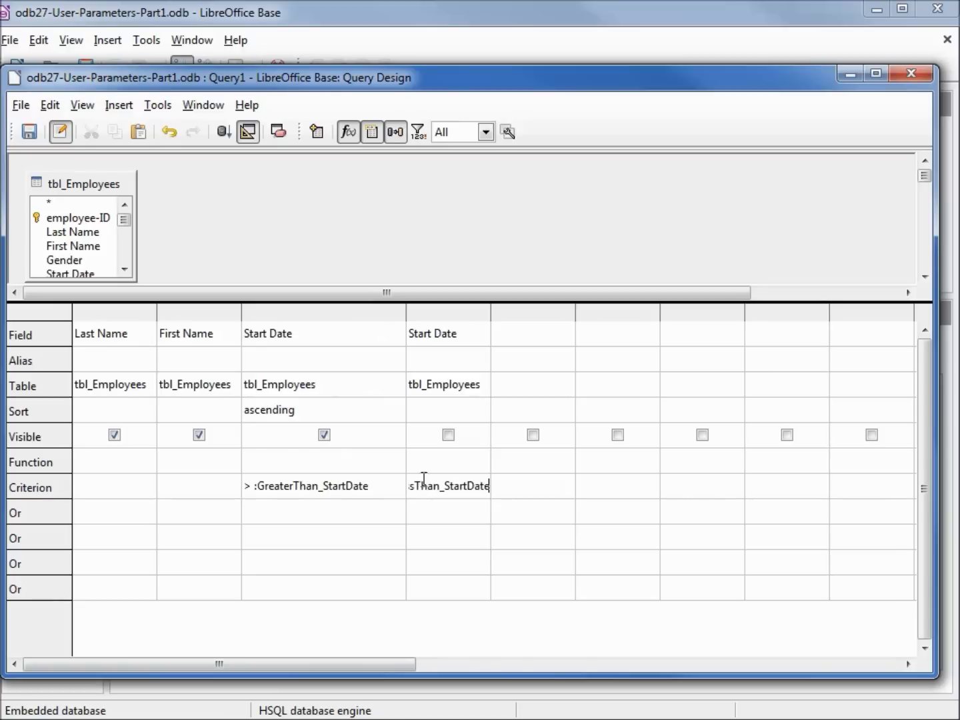
left_click_drag(491, 314, 573, 315)
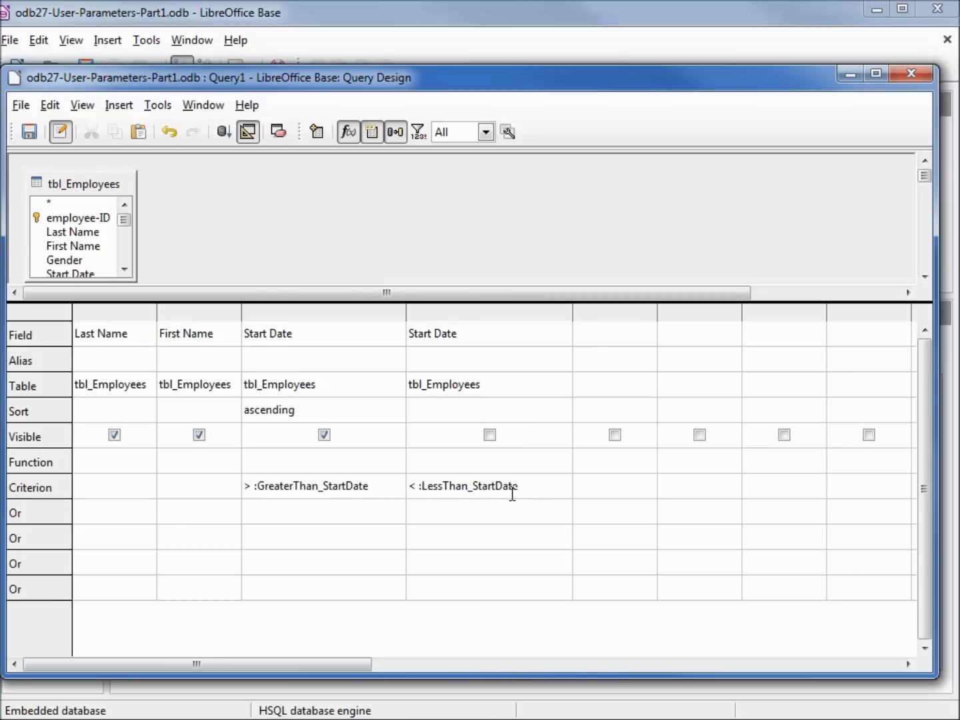
left_click(606, 485)
left_click(224, 132)
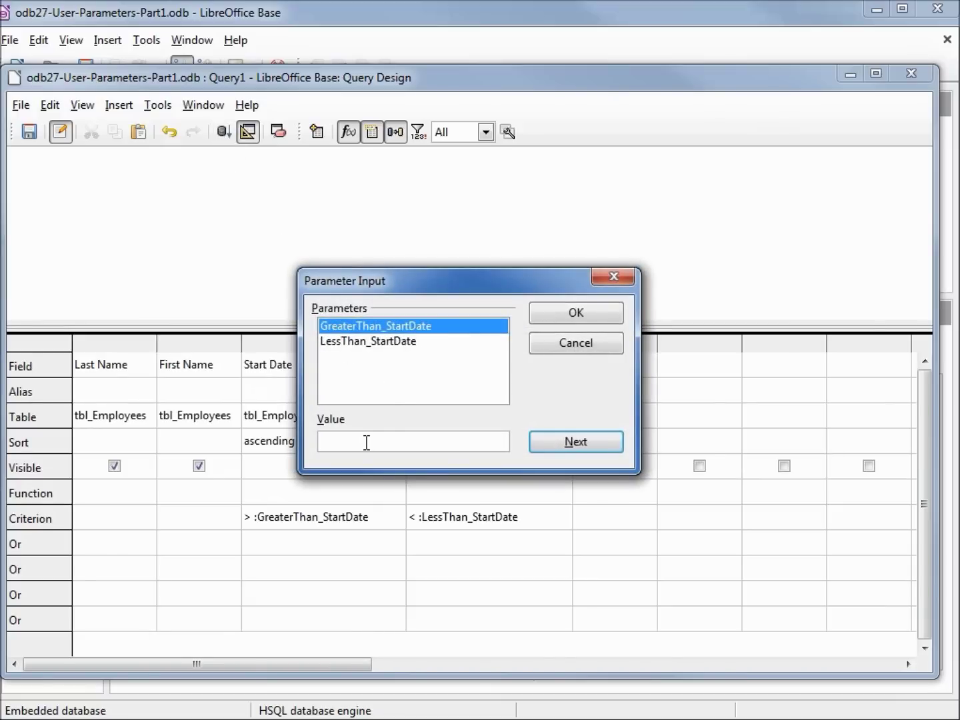
Enter 01/01/2000 for GreaterThan_StartDate, run, and dismiss the data loading error.
type("01/01/2000")
left_click(591, 311)
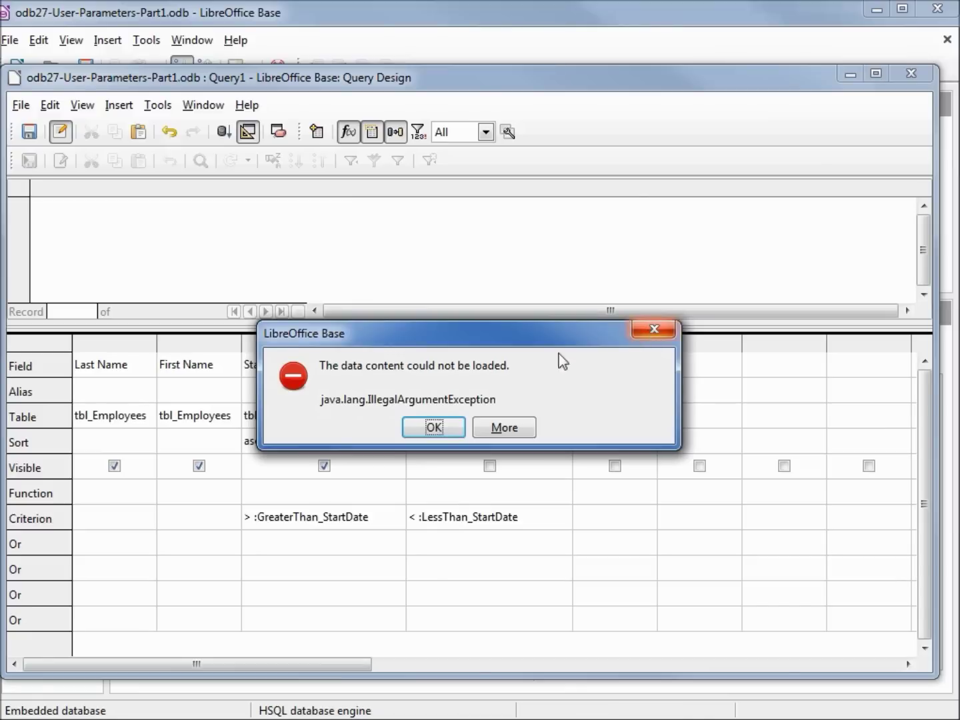
left_click(434, 432)
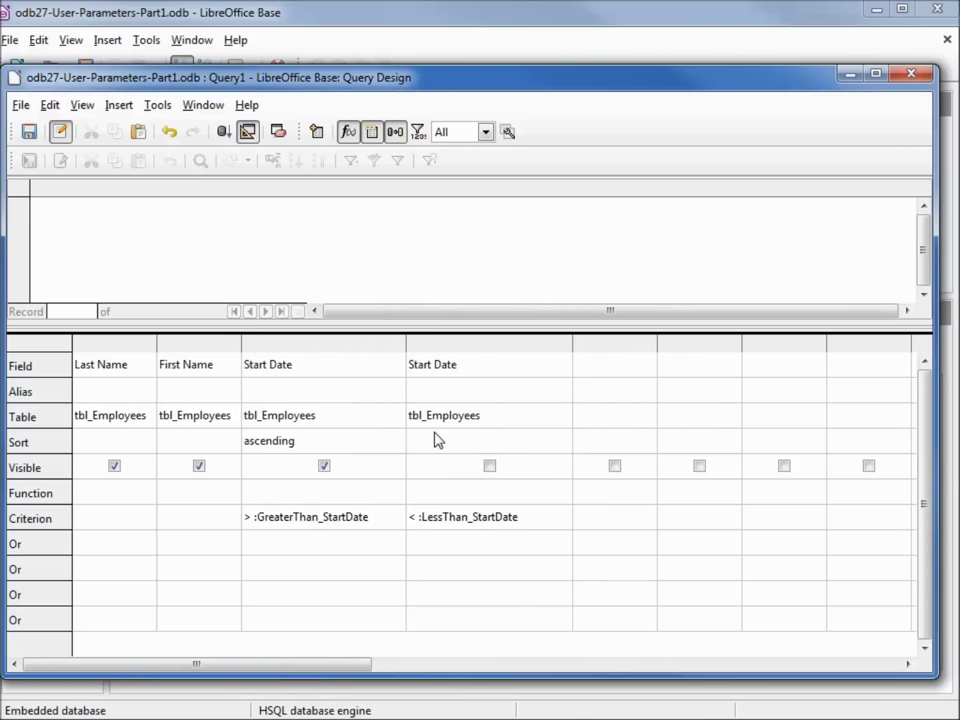
Rerun the query entering 01/01/2000 and 12/31/2010 as the start-date parameters.
left_click(224, 132)
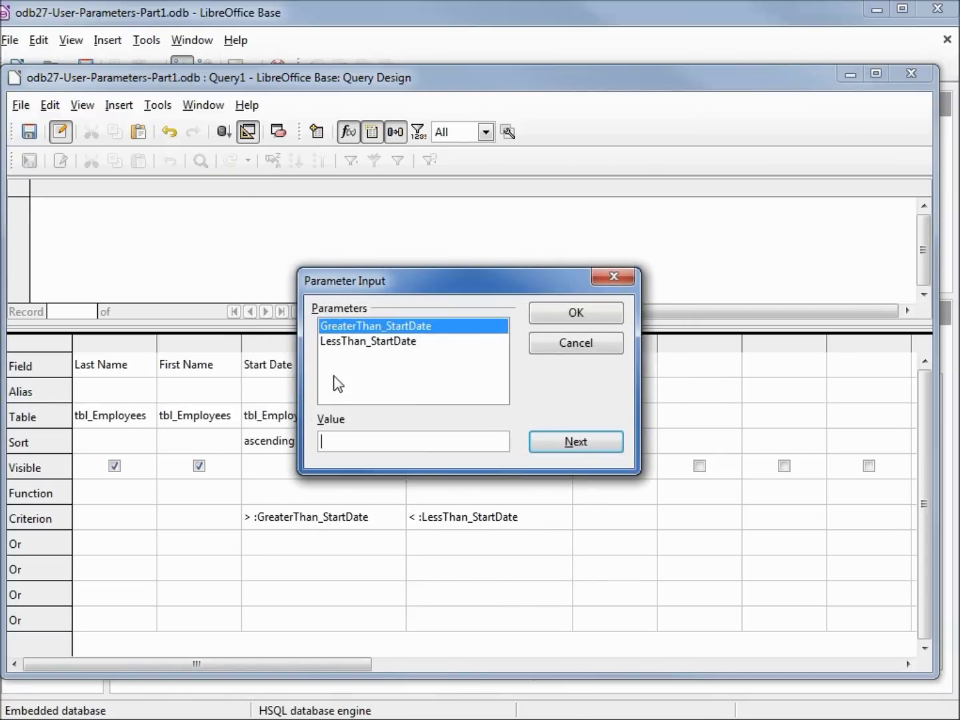
type("01/01/2000")
left_click(560, 452)
left_click(411, 444)
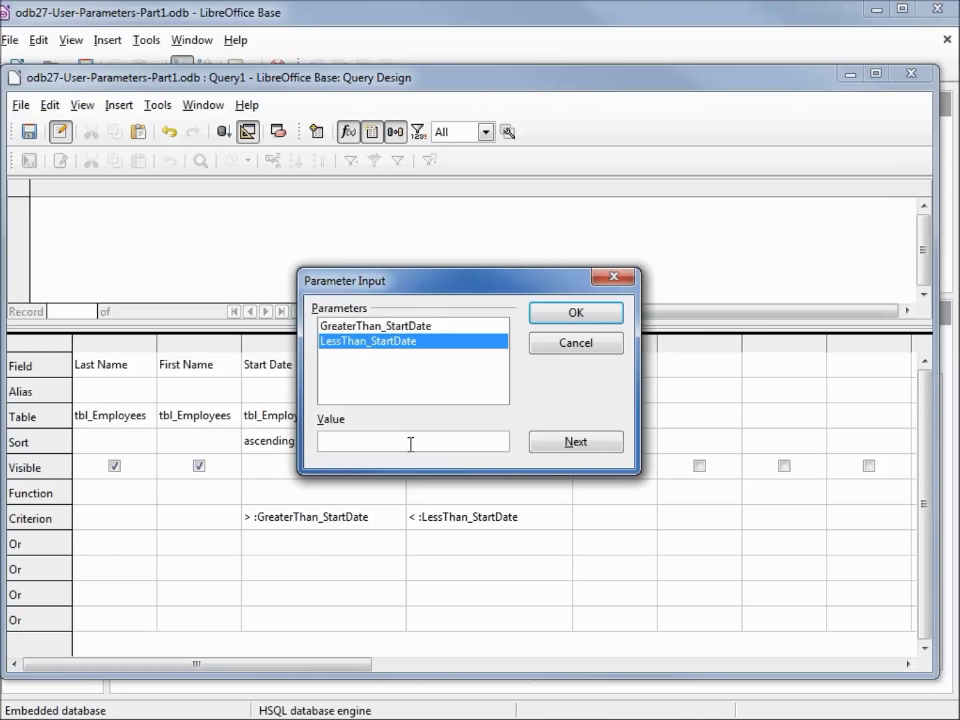
type("12/31/2010")
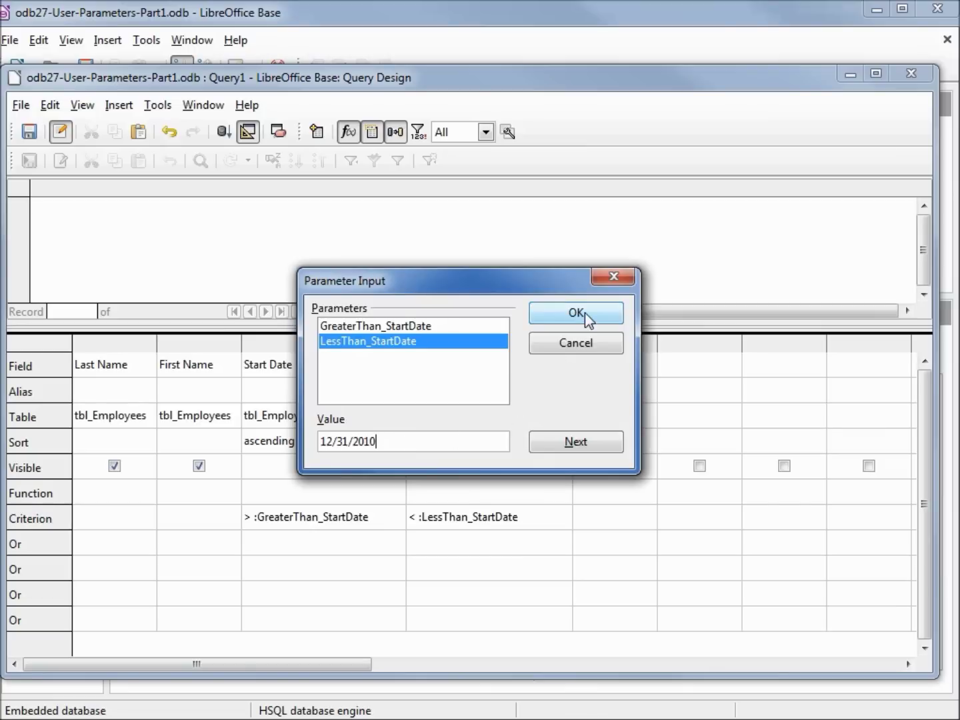
Review both date parameter values and run the query, returning 8 employees.
left_click(585, 438)
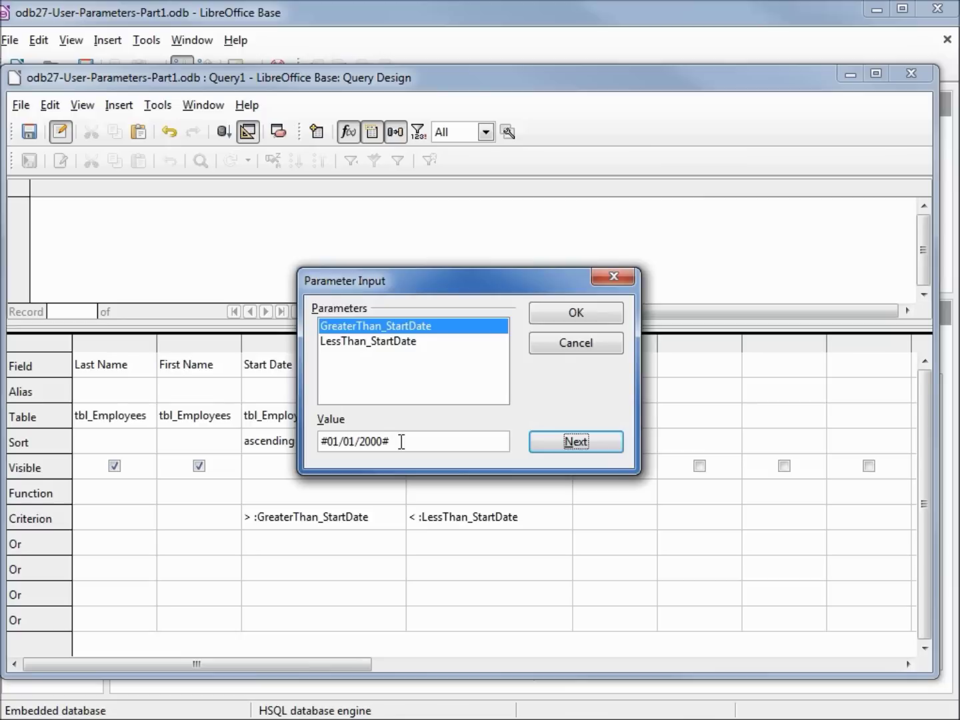
left_click(411, 342)
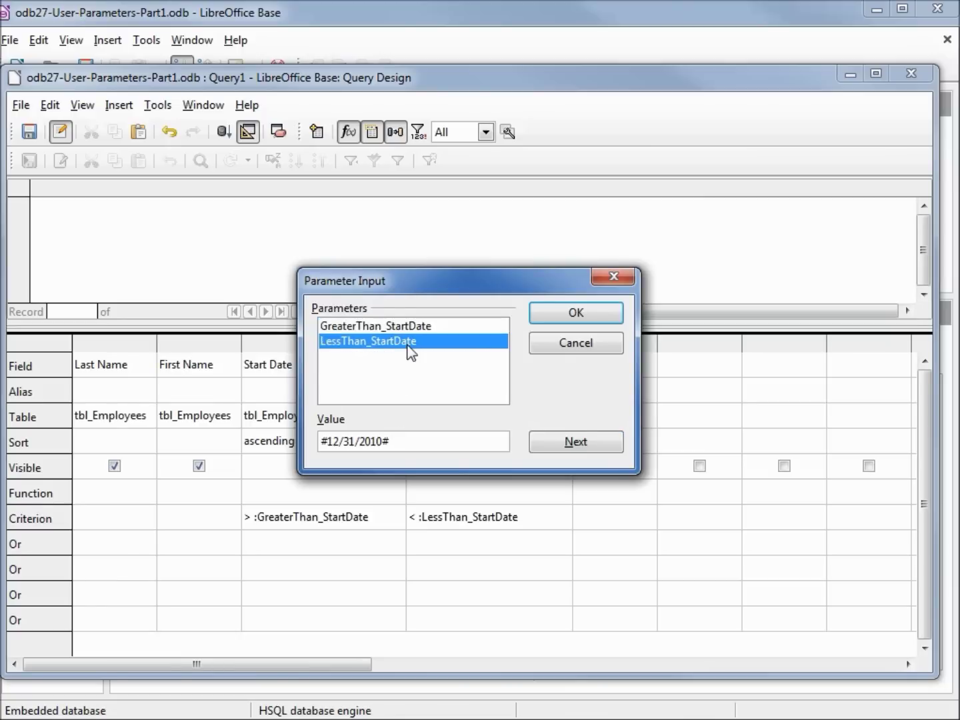
left_click(592, 443)
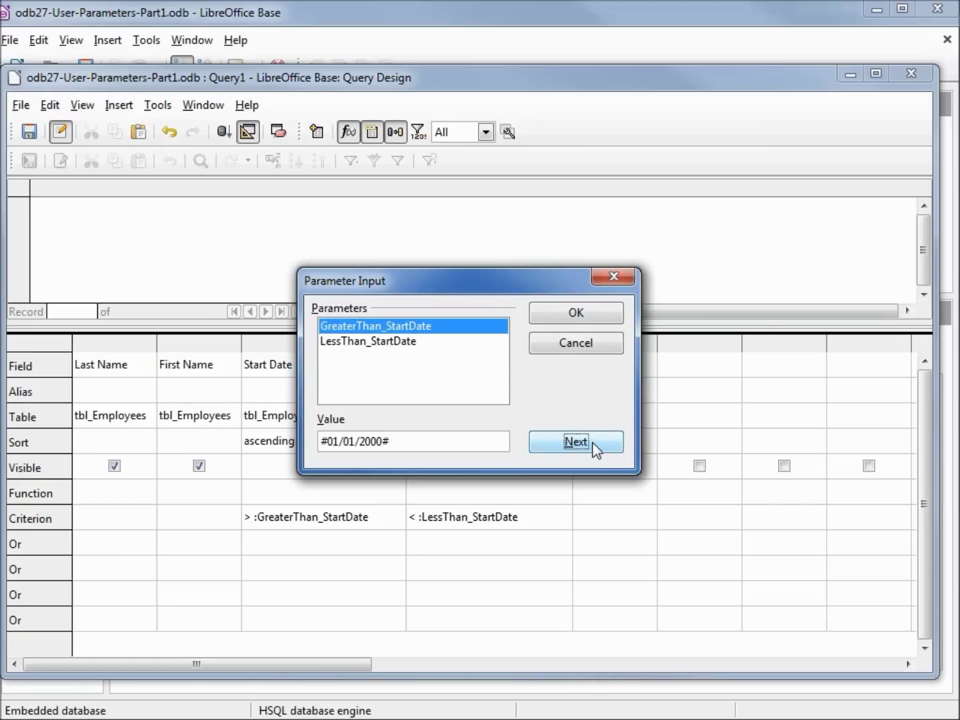
left_click(593, 444)
left_click(592, 444)
left_click(592, 444)
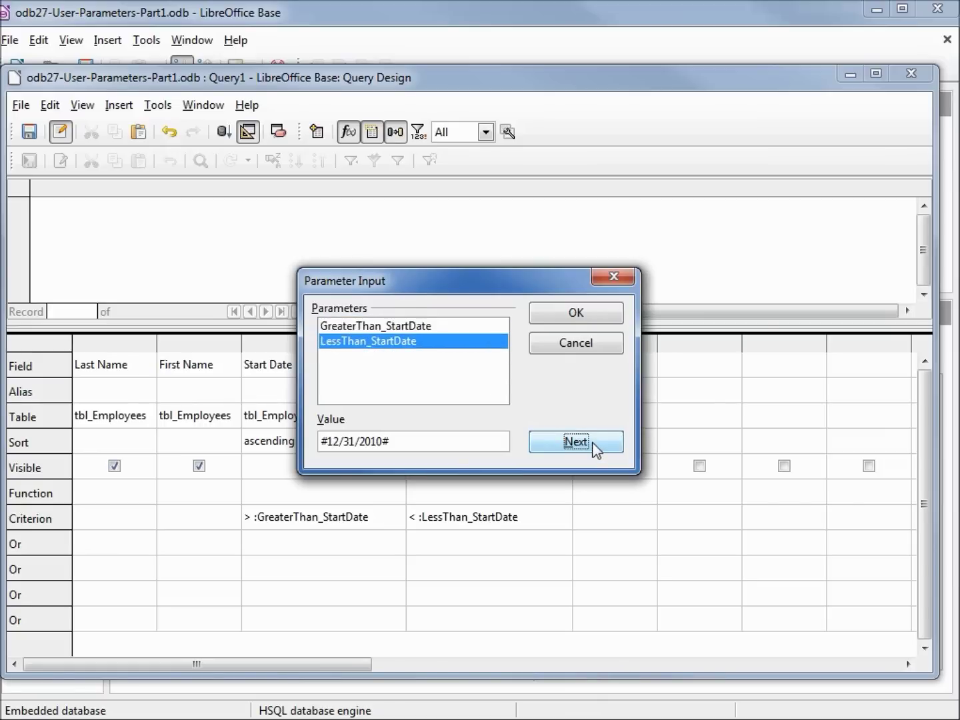
left_click(592, 444)
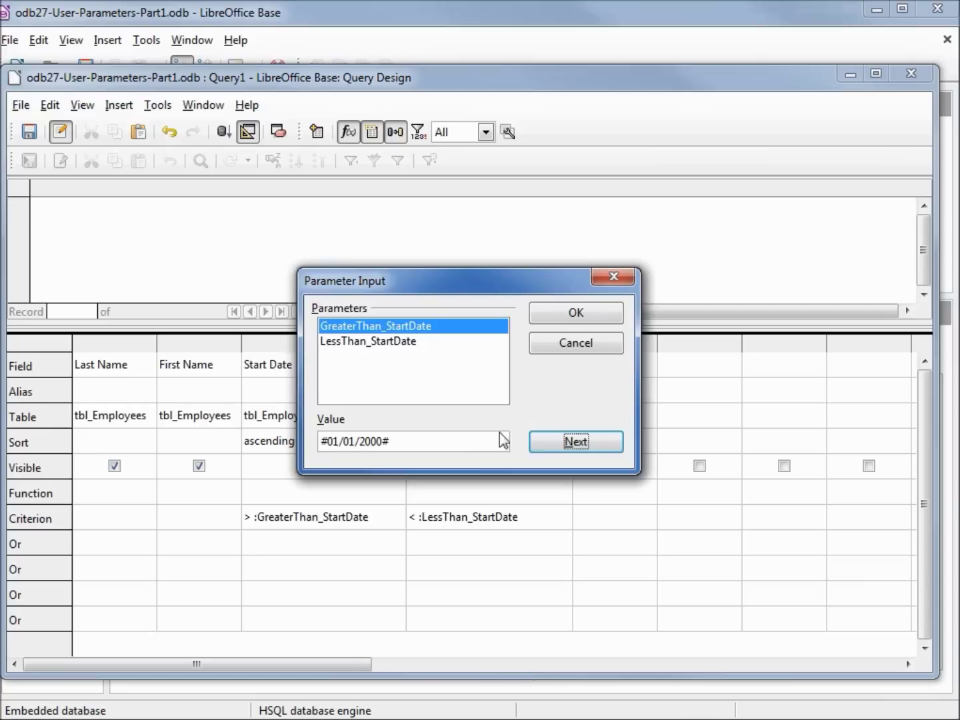
left_click(558, 315)
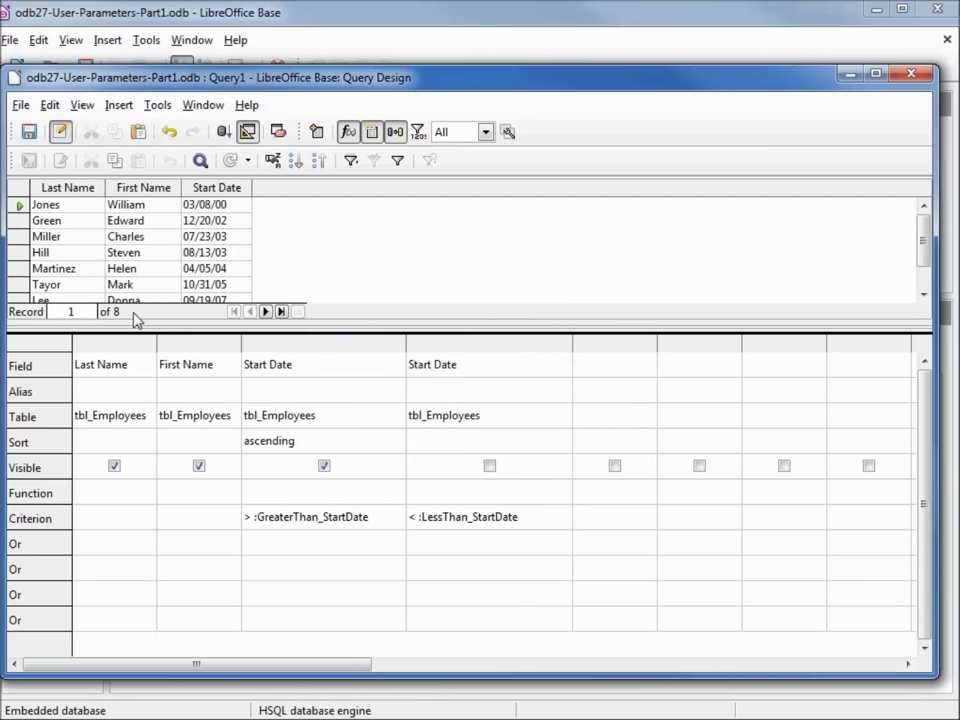
Enlarge the results pane, switch to SQL text, and reformat the SQL into indented lines.
left_click_drag(308, 323, 306, 352)
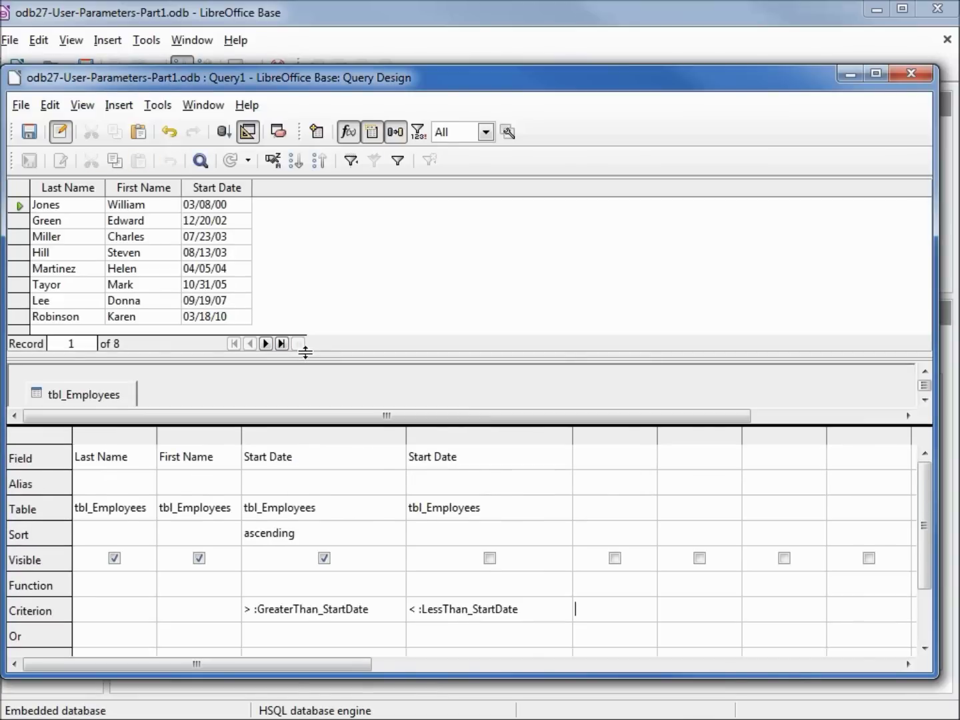
left_click(248, 132)
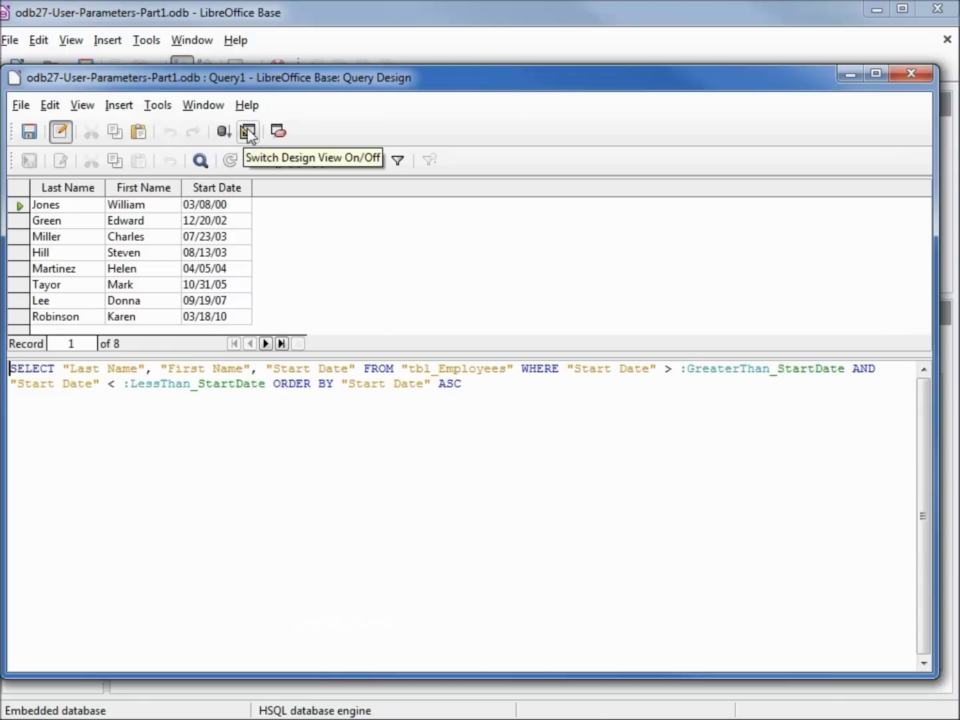
key("ctrl+a")
type("SELECT       \"Last Name\"     , \"First Name\"     , \"Start Date\"  FROM       \"tbl_Employees\"  WHERE       \"Start Date\" > :GreaterThan_StartDate   AND \"Start Date\" < :LessThan_StartDate  ORDER BY       \"Start Date\" ASC")
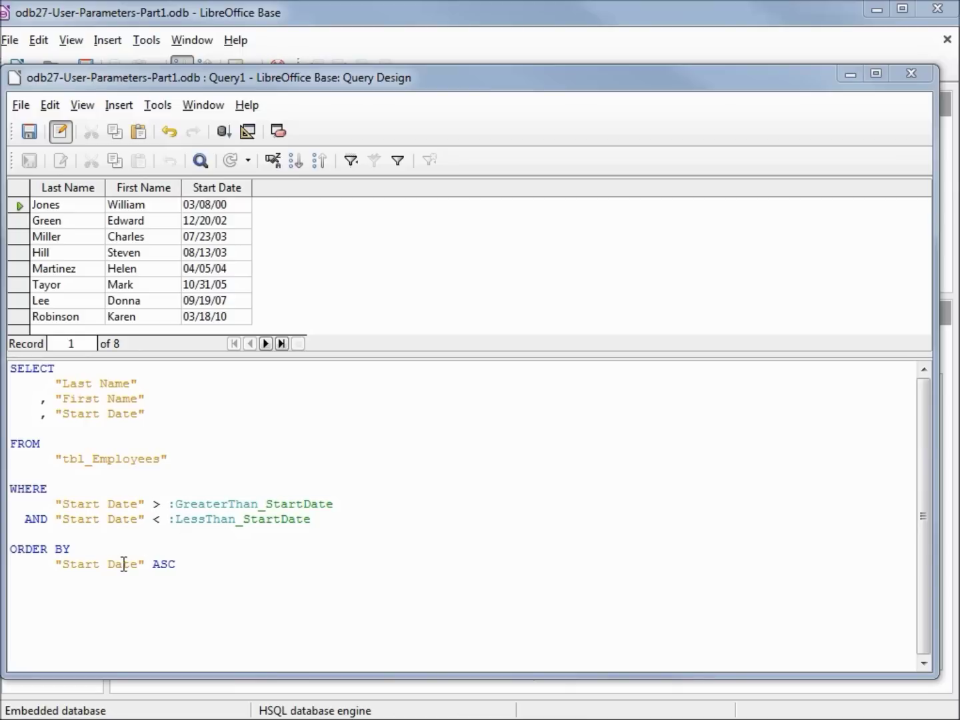
Run the query with 10/10/2003 and 12/31/2006 as the start-date bounds.
left_click(224, 131)
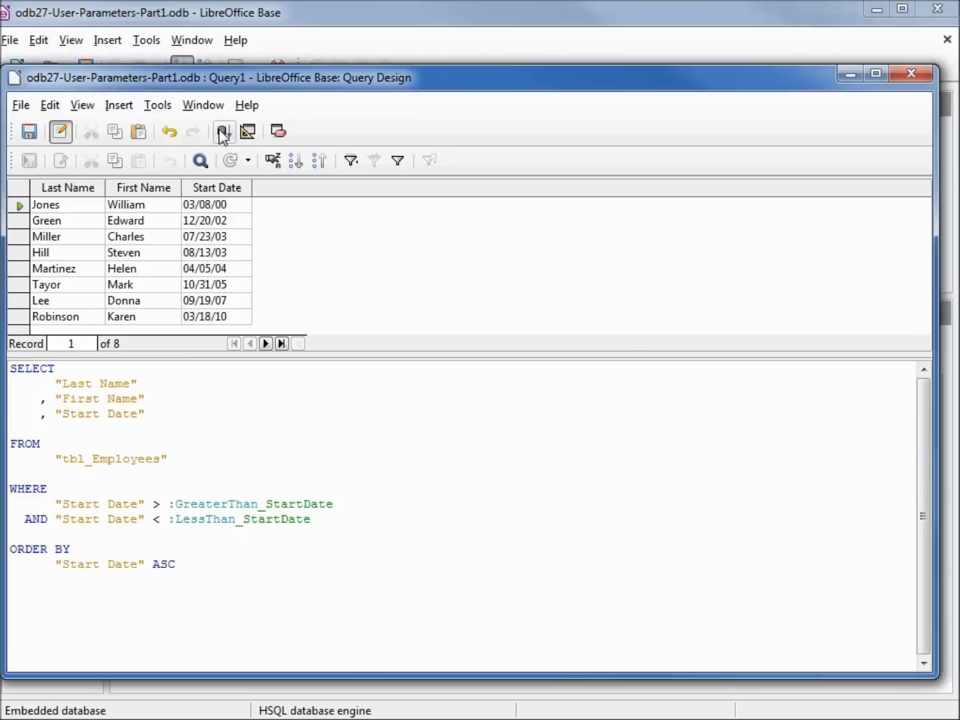
type("10")
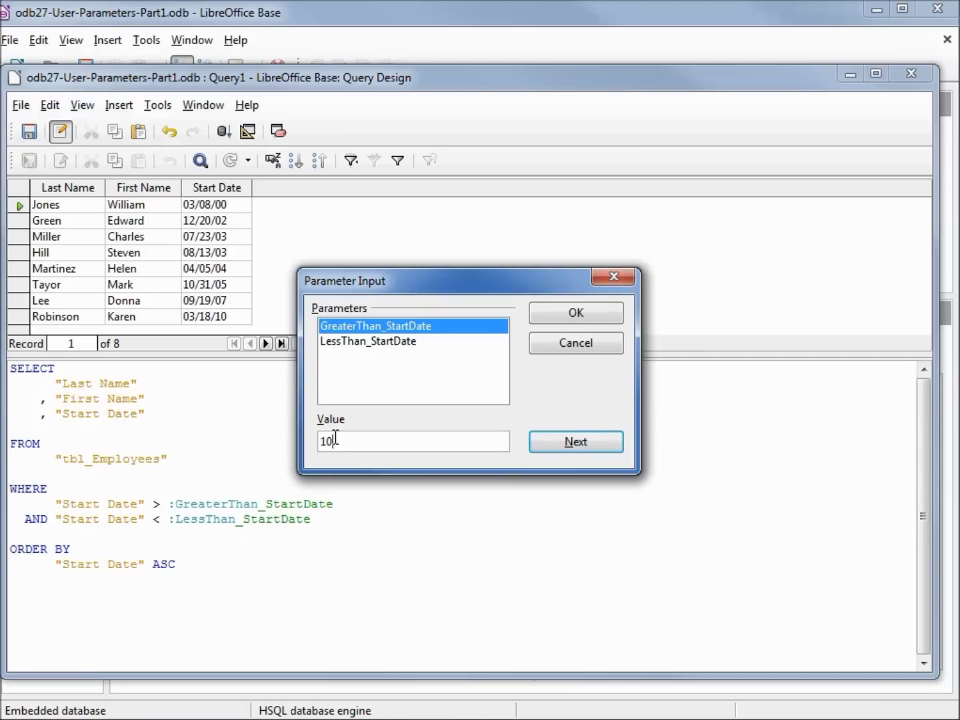
type("/10/2003")
left_click(577, 442)
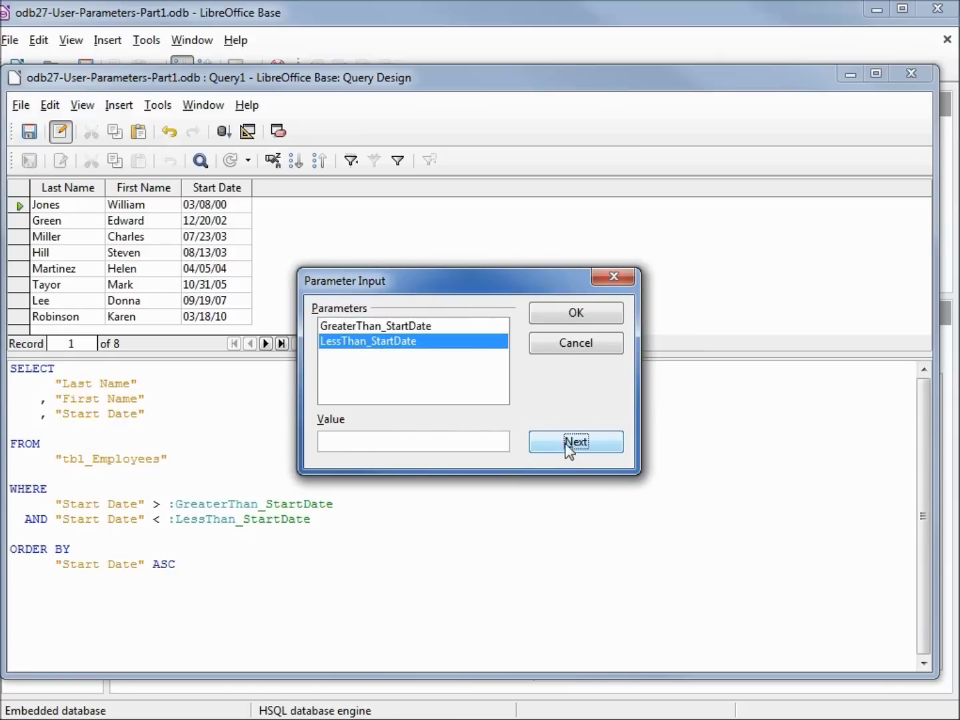
left_click(445, 440)
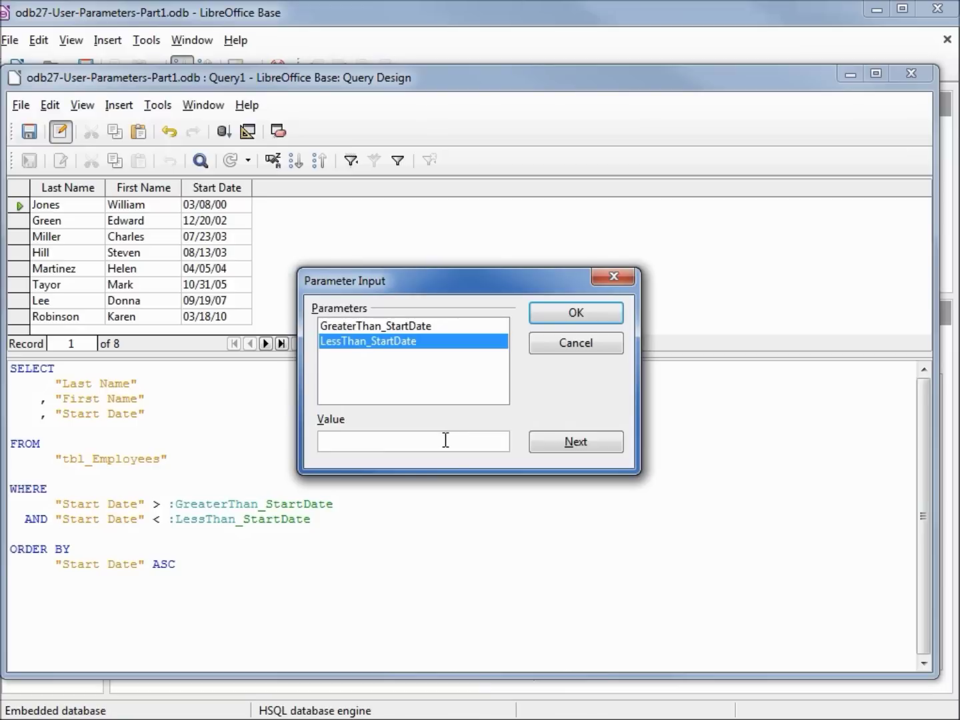
type("12/31/2006")
left_click(572, 445)
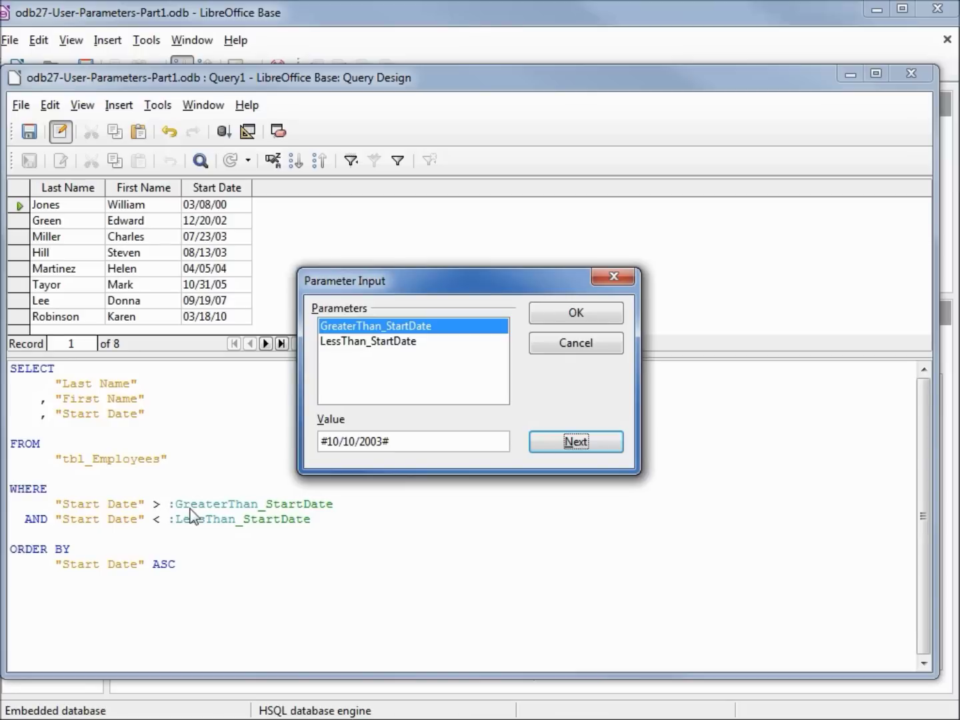
left_click(553, 312)
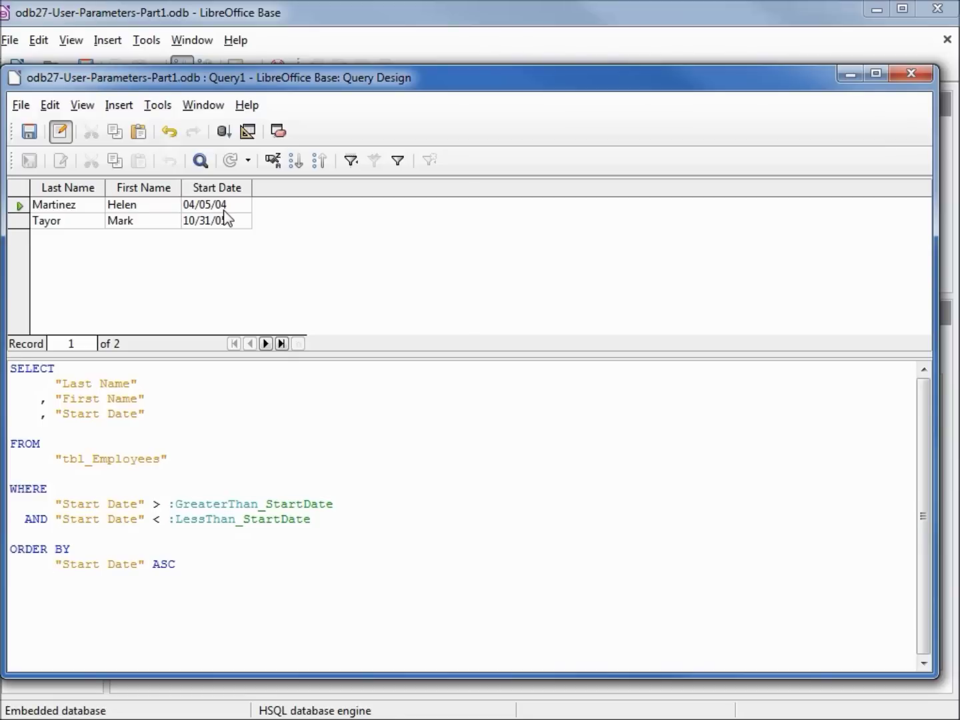
left_click(225, 131)
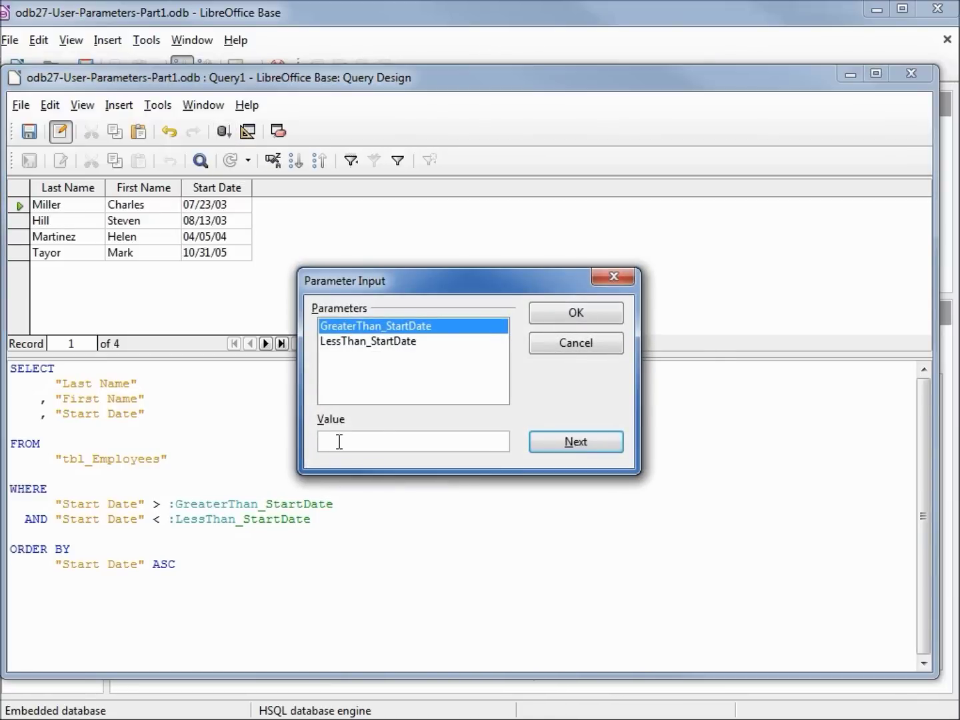
Enter {D '2000/01/01'} and {D '2010/12/31'} as the date parameters and review both values.
type("{D '2000/01/01'}")
left_click(562, 442)
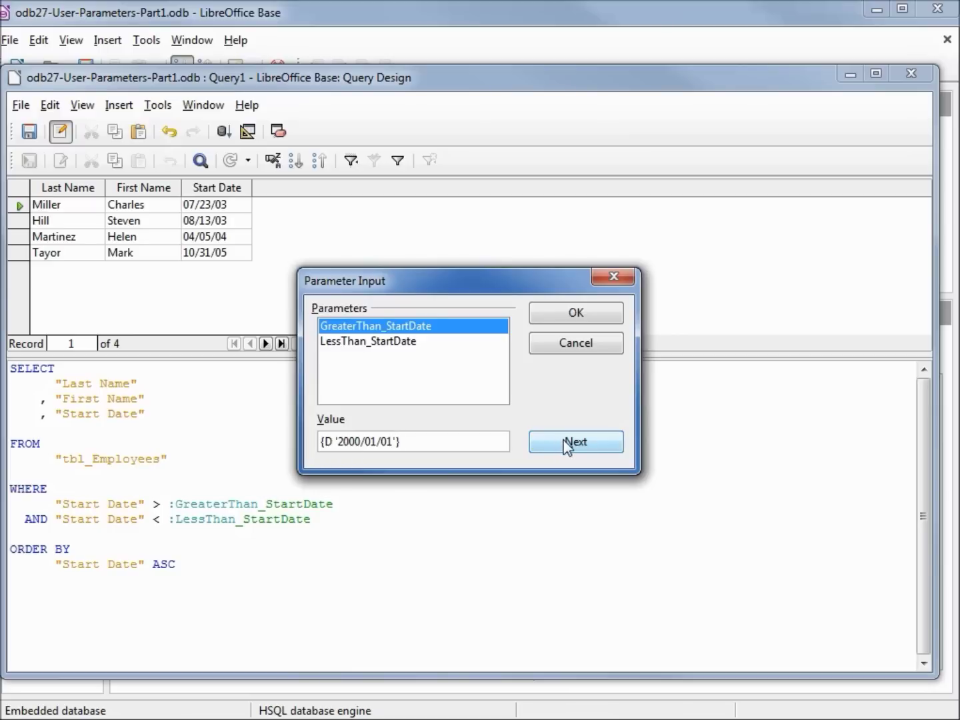
left_click(446, 440)
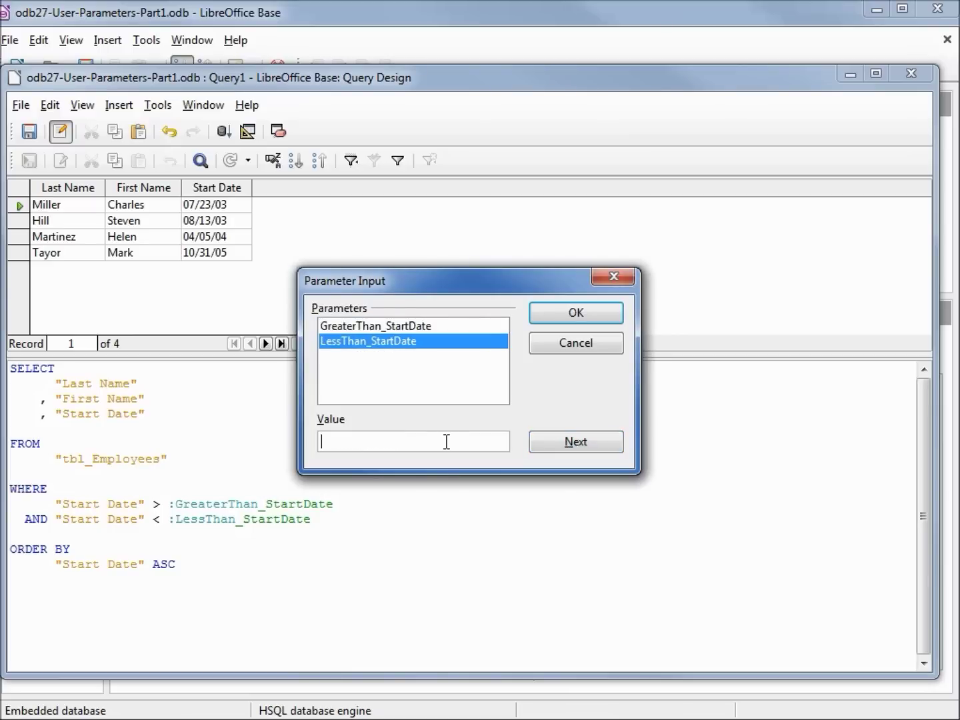
type("{D '2010/12/31'}")
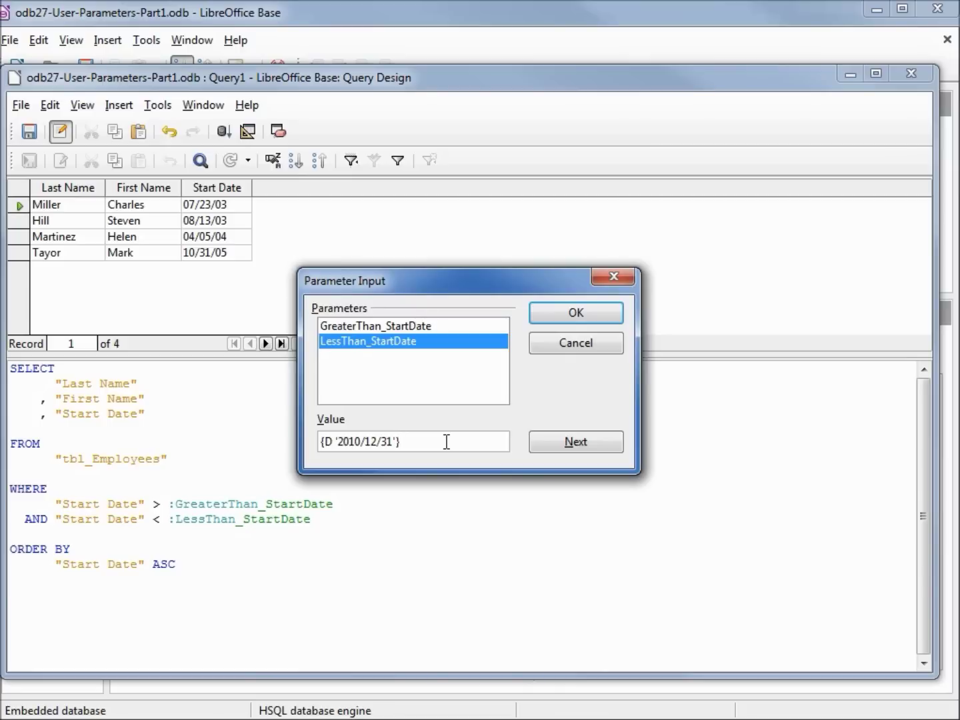
left_click(567, 444)
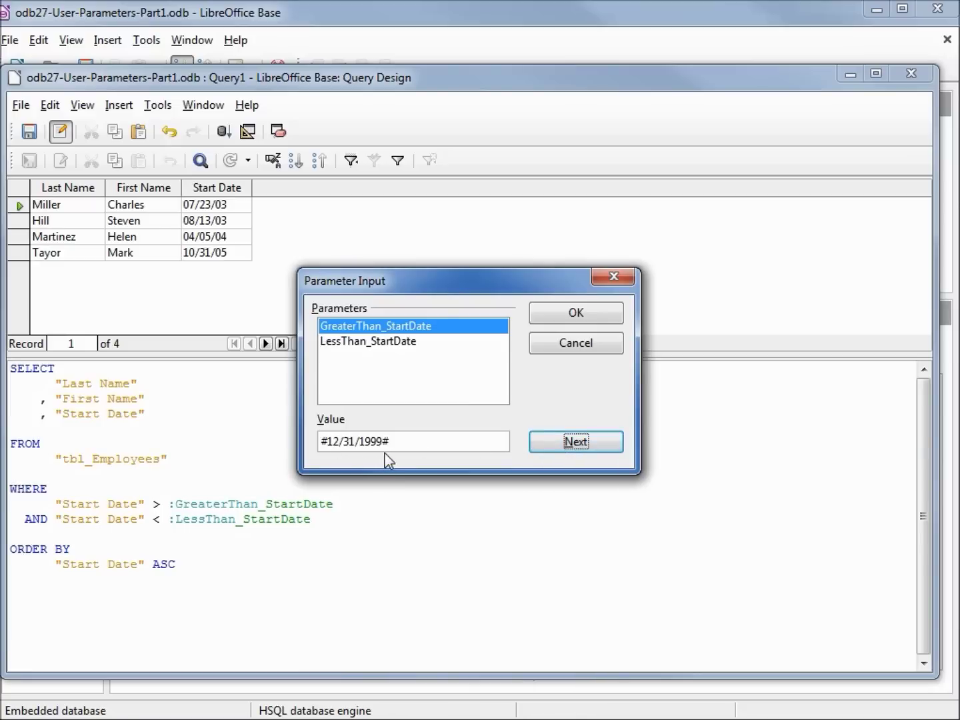
left_click(563, 443)
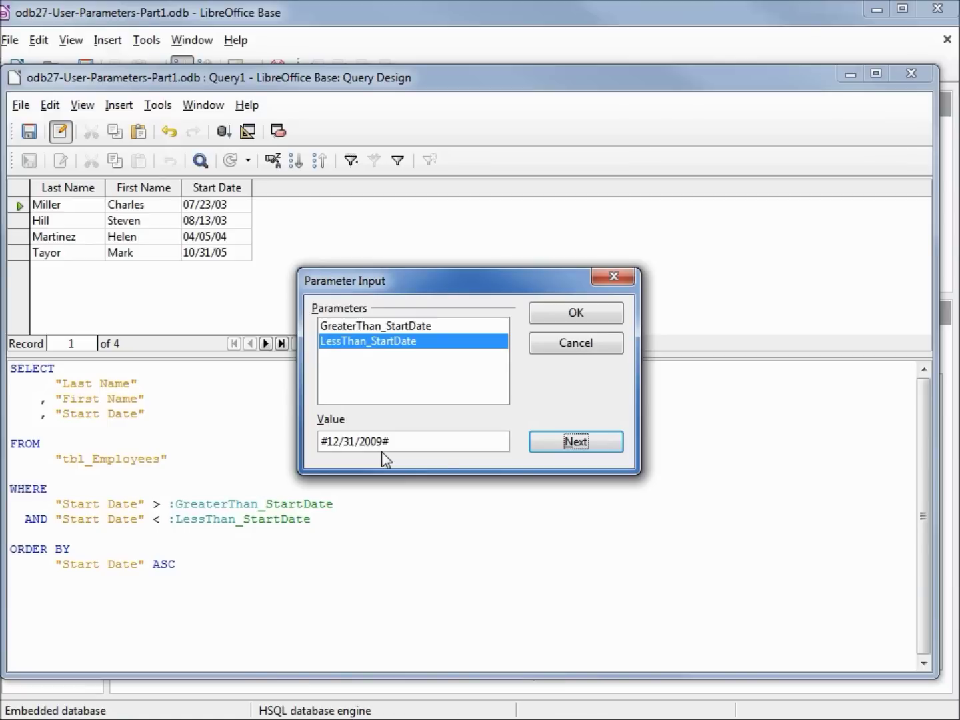
Replace the start-date parameters with 1/1/2000 as the lower bound and 12/31/2010 as the upper bound.
left_click(577, 450)
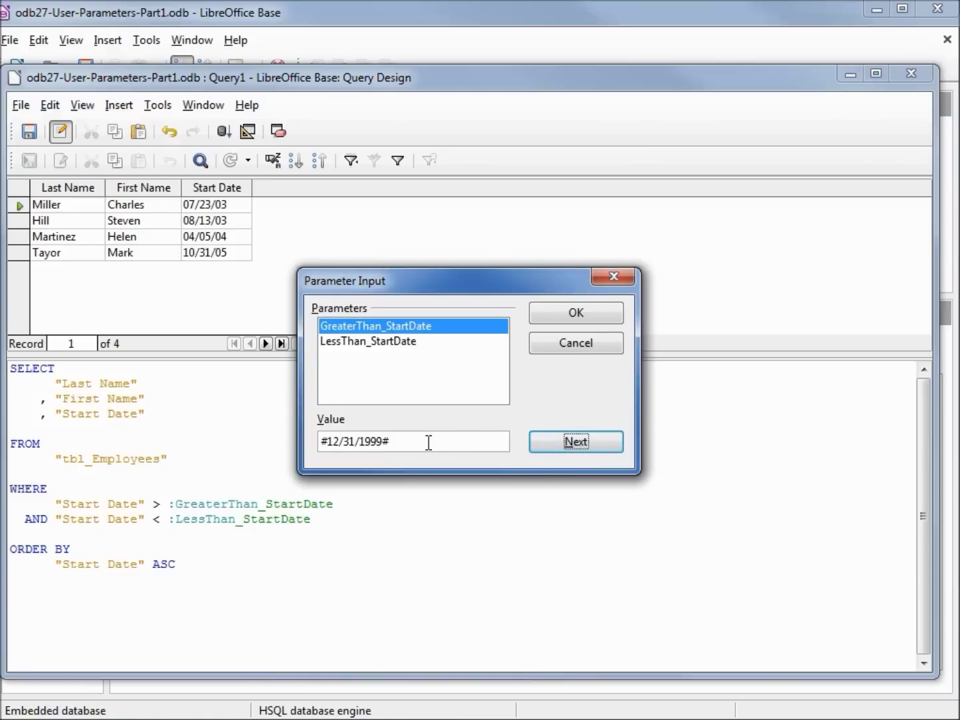
left_click_drag(428, 443, 308, 442)
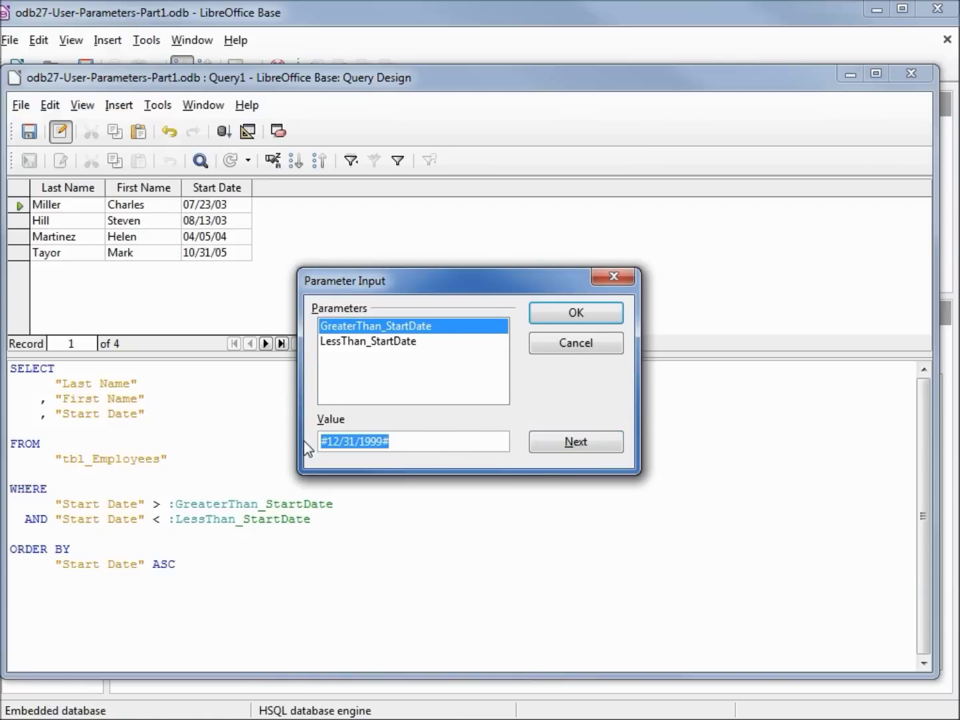
type("1/1/2000")
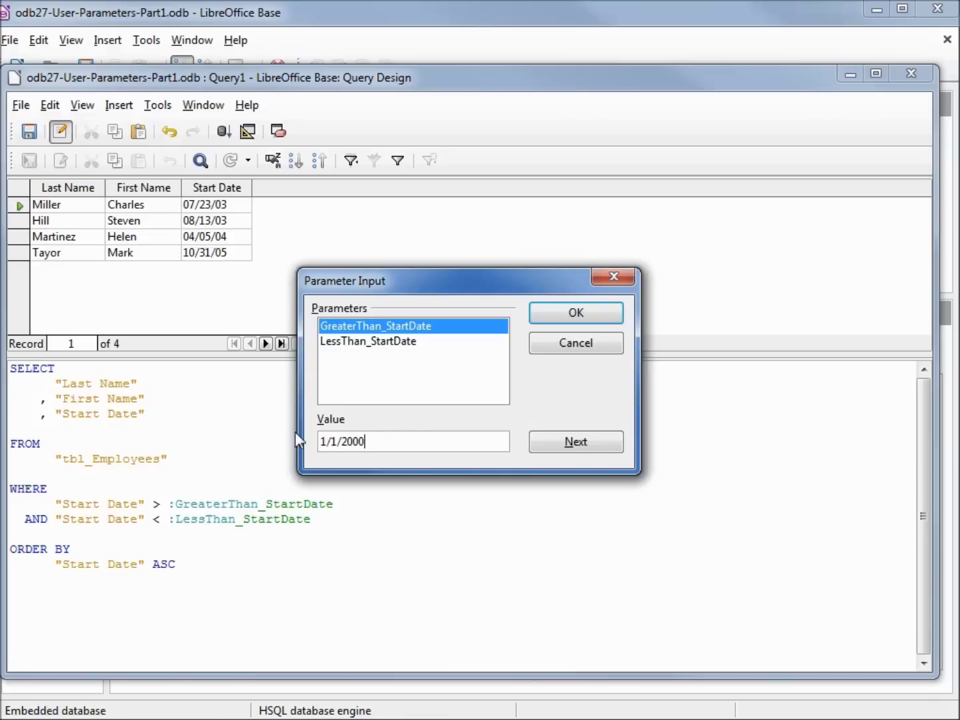
left_click(542, 440)
left_click_drag(422, 438, 291, 434)
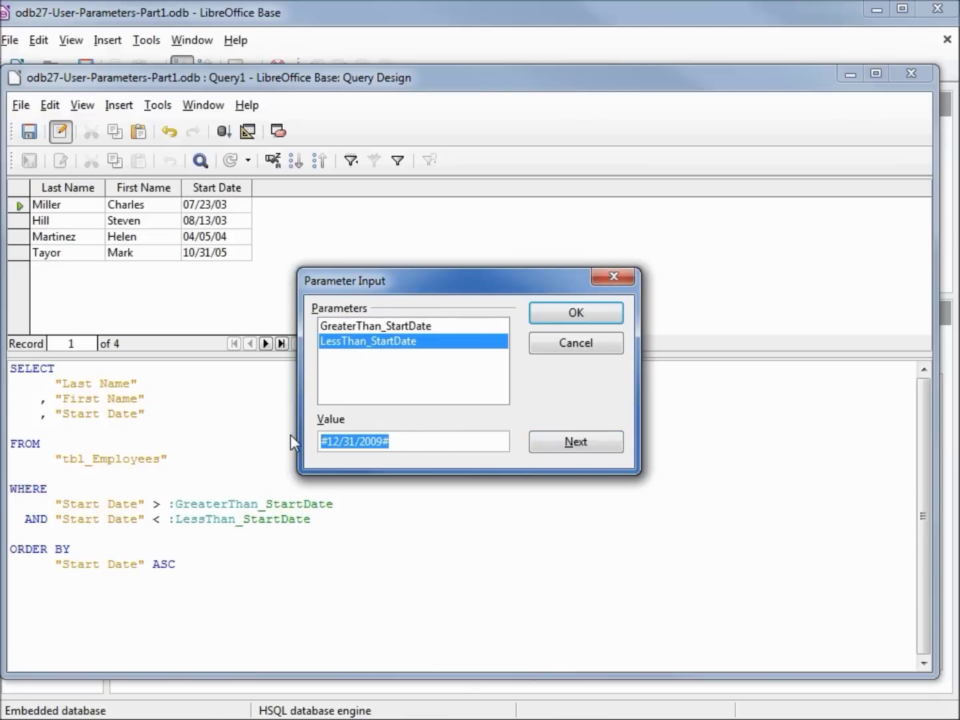
type("12/31/")
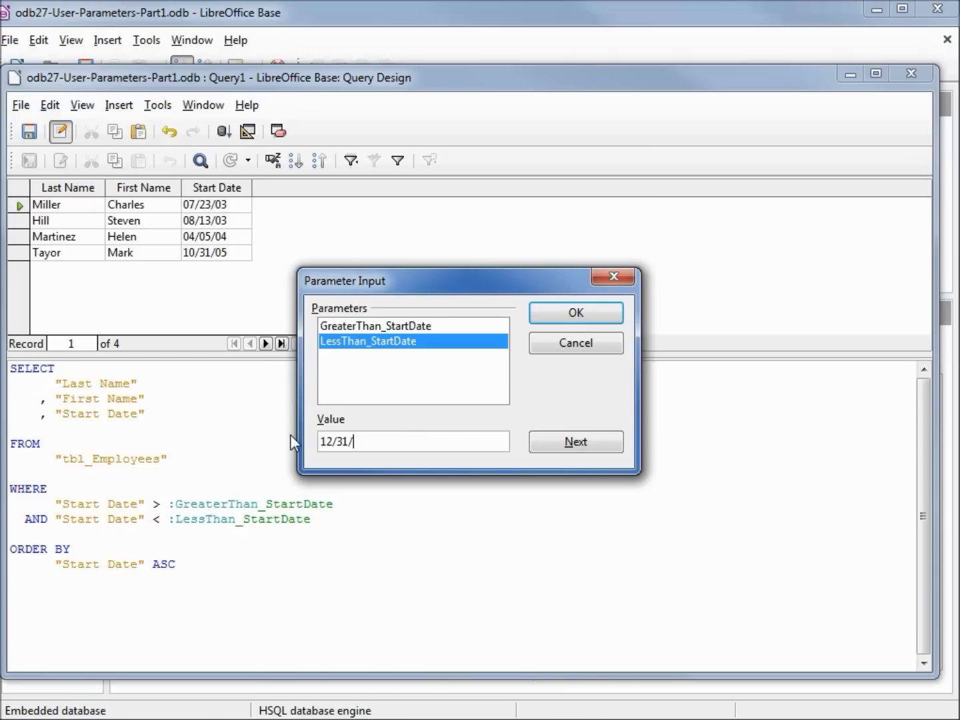
type("2010")
Confirm both dates and run the query, which lists all eight employees.
left_click(563, 441)
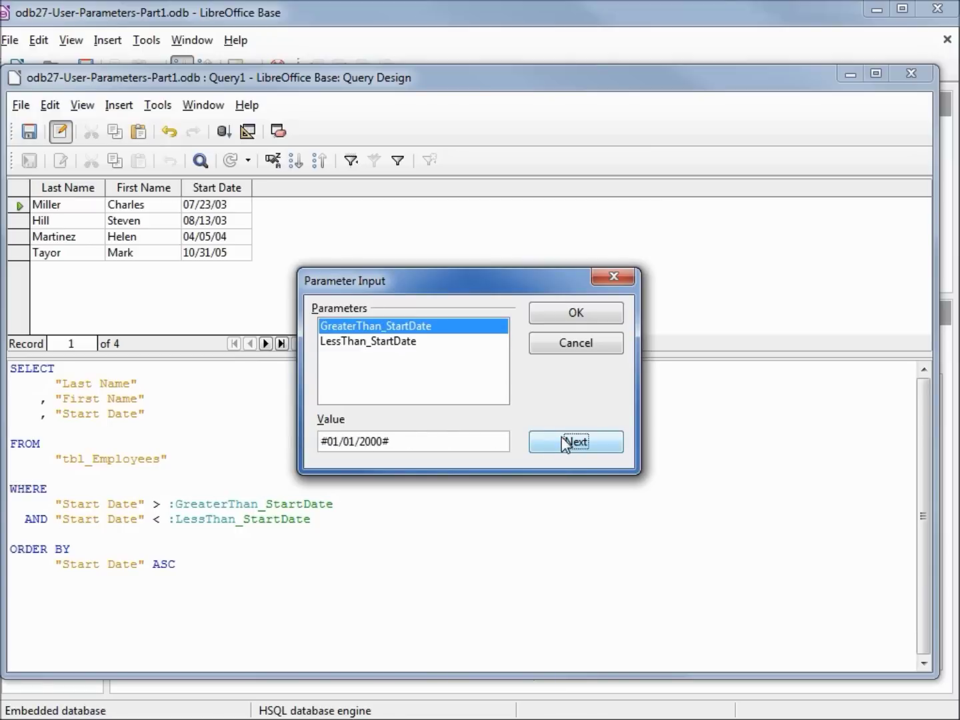
left_click(563, 441)
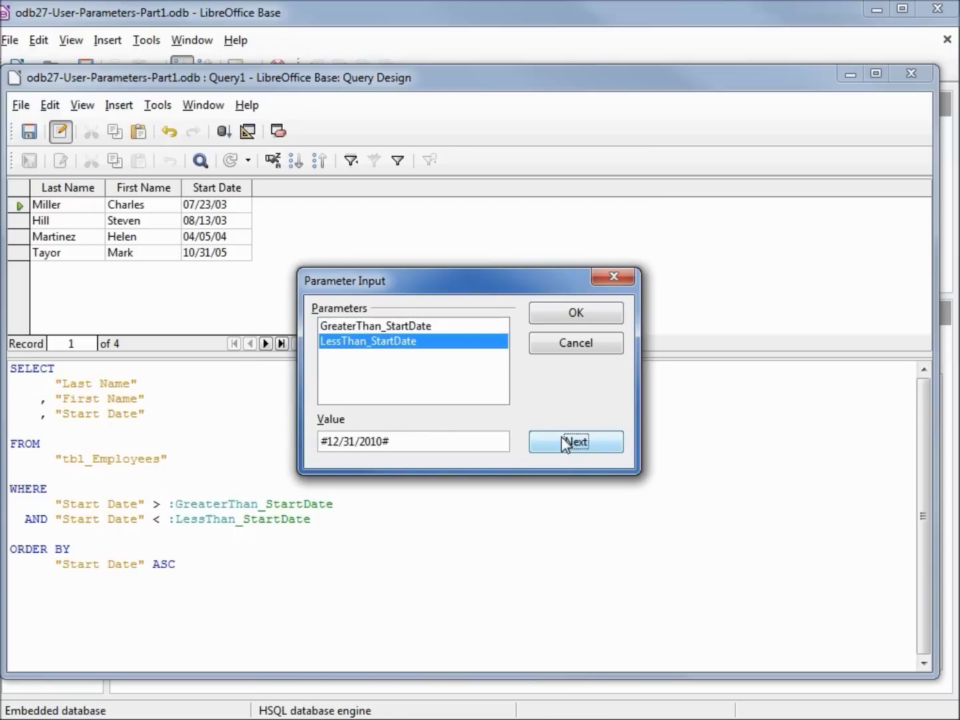
left_click(590, 317)
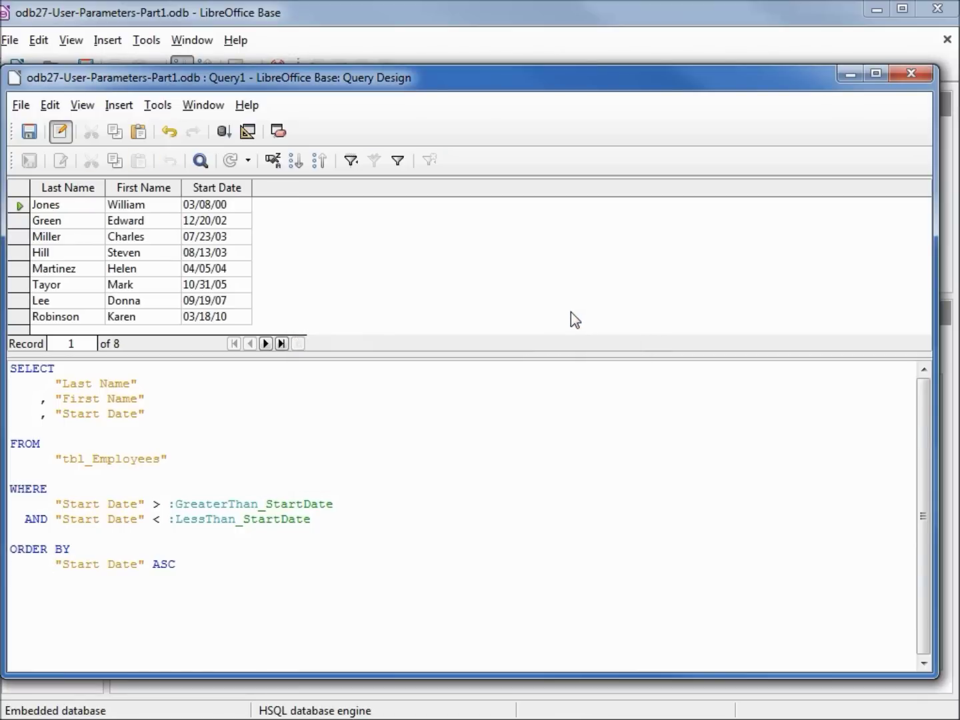
left_click(21, 106)
Save the query as 'odb27-StartDate-GreaterLessThan' and close the Query Design window.
left_click(72, 264)
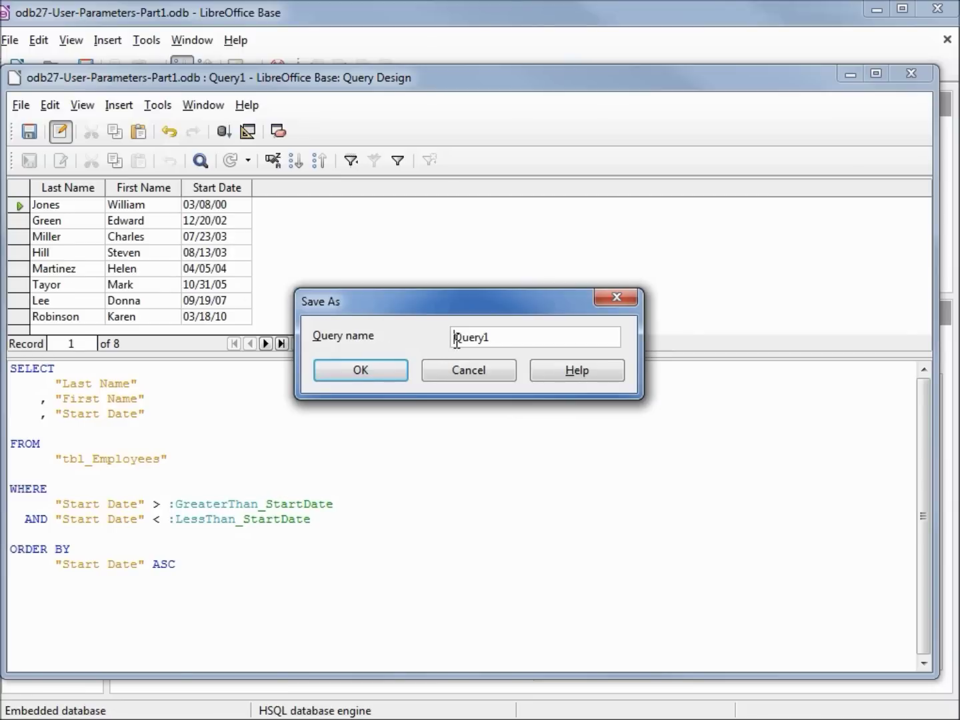
left_click_drag(459, 338, 574, 337)
type("odb27-StartDate-GreaterLessThan")
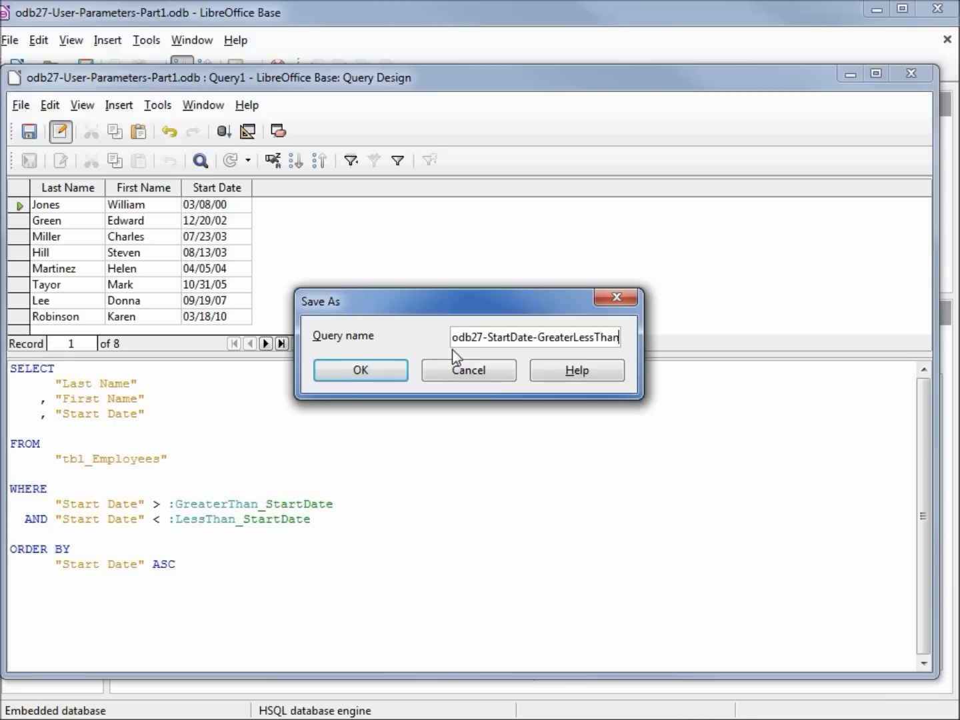
left_click(365, 372)
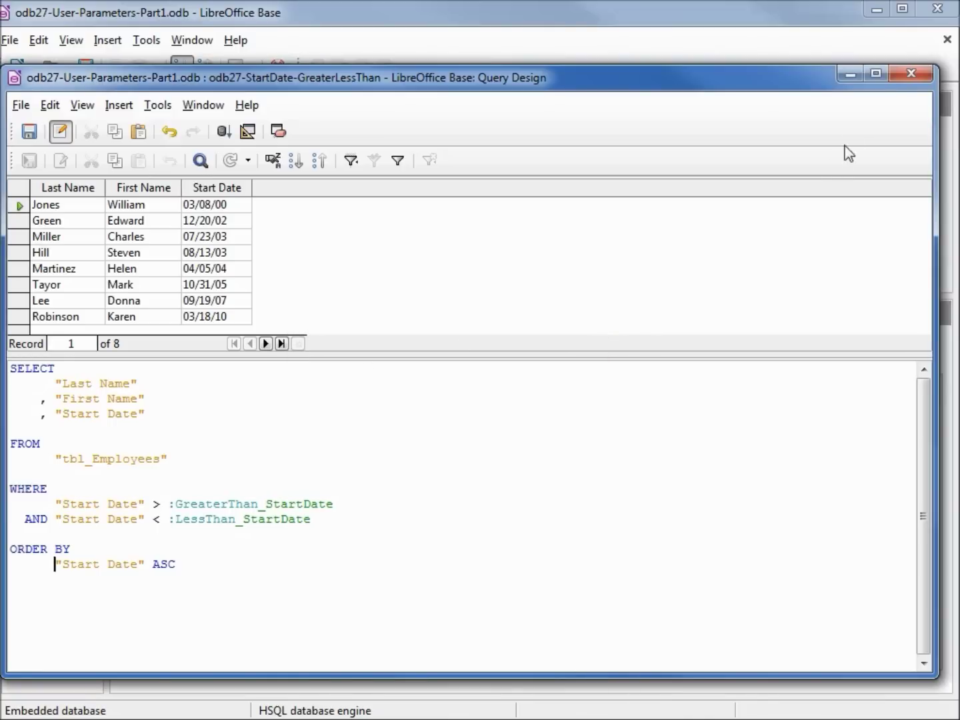
left_click(911, 73)
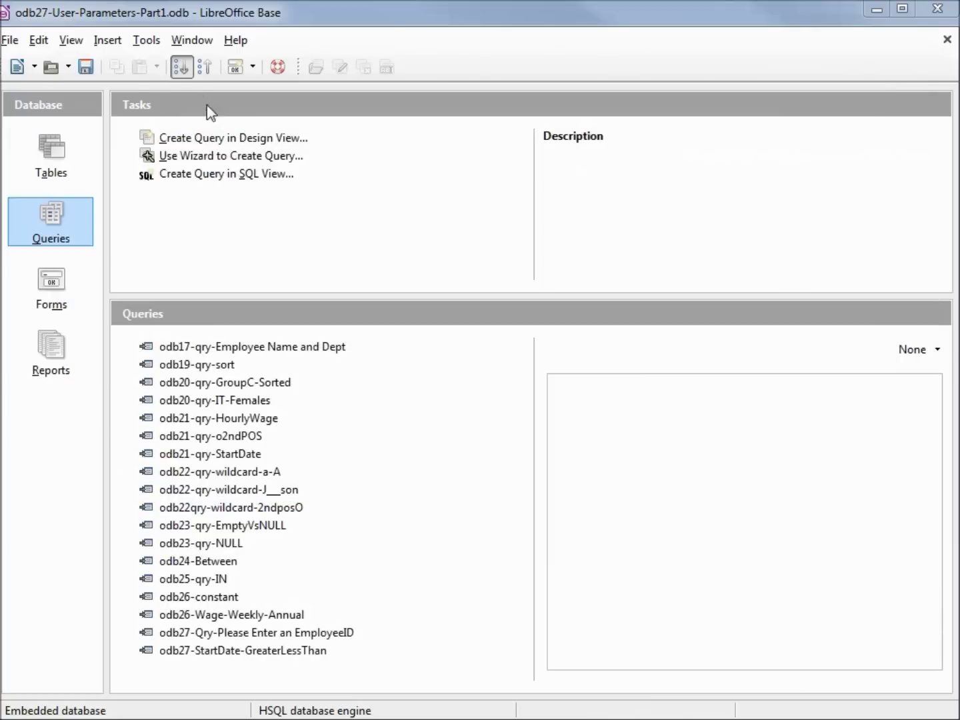